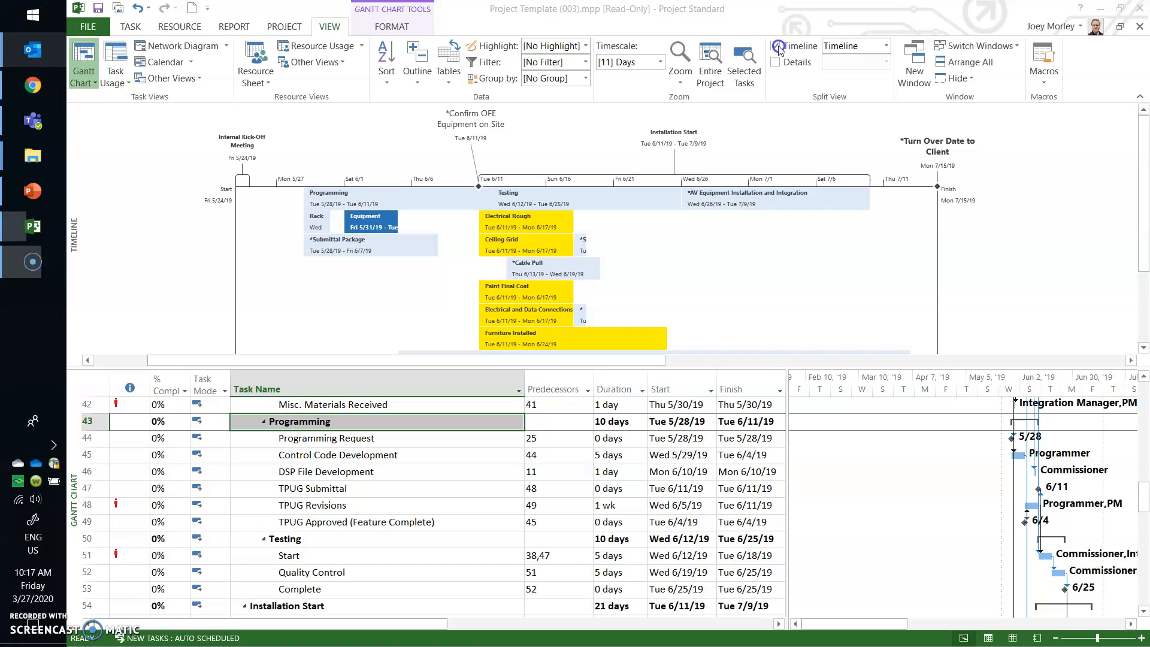
Hide the timeline pane and collapse the task outline to Level 1.
{"action": "left_click", "coordinate": [776, 49]}
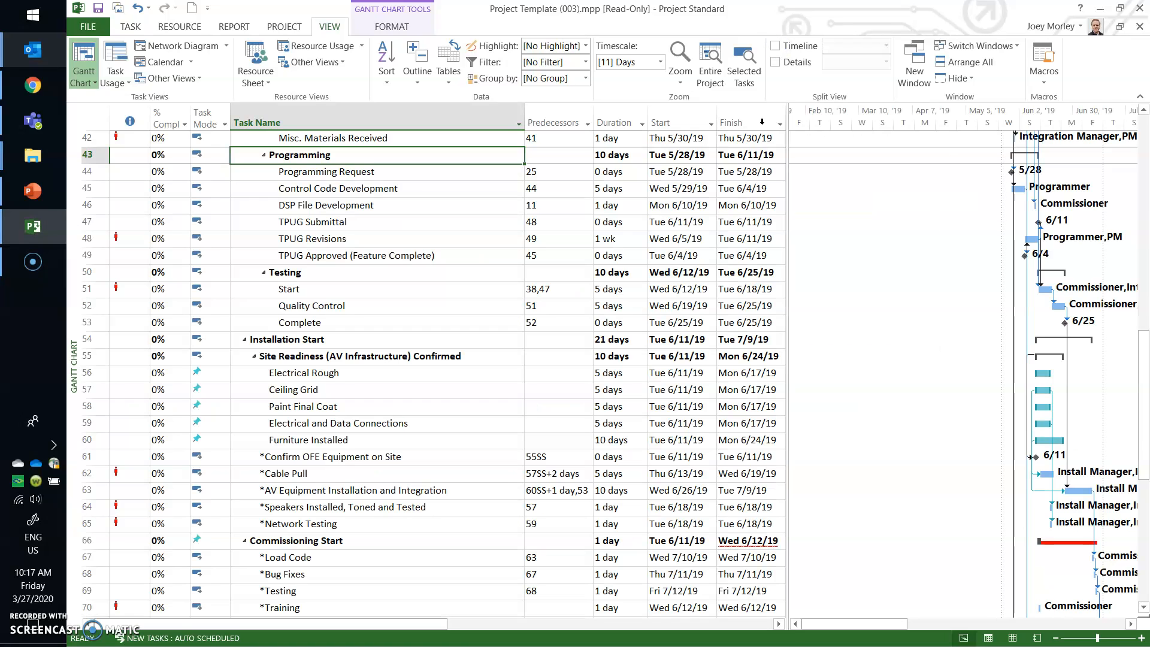
{"action": "scroll", "coordinate": [423, 219], "scroll_direction": "up", "scroll_amount": 14}
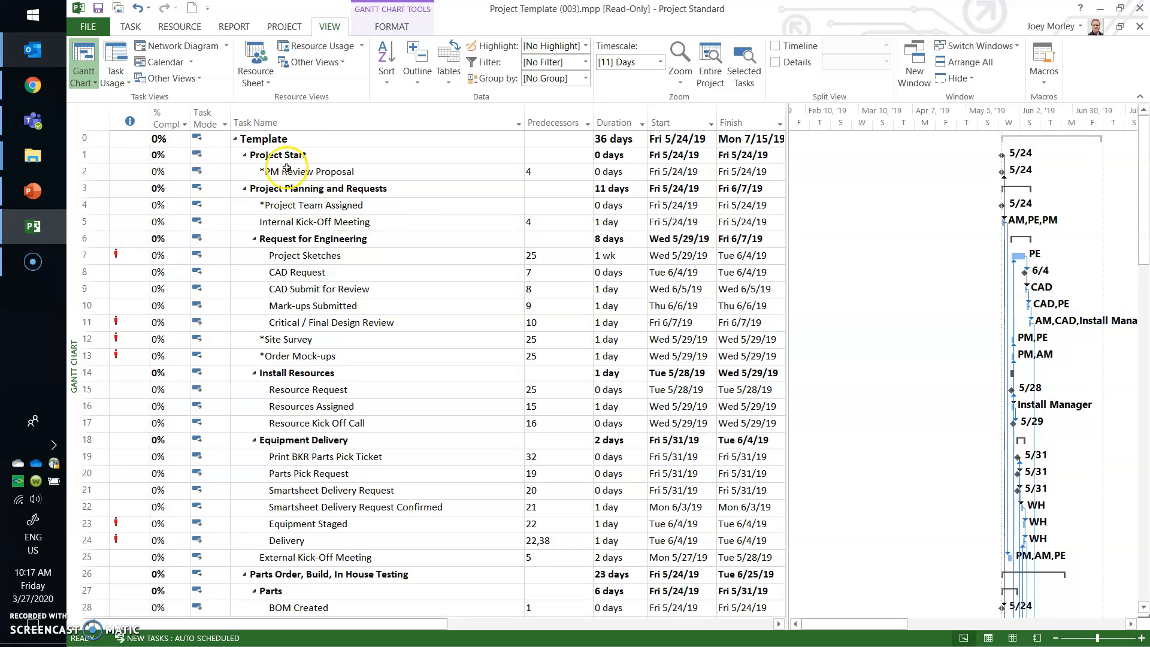
{"action": "left_click", "coordinate": [132, 26]}
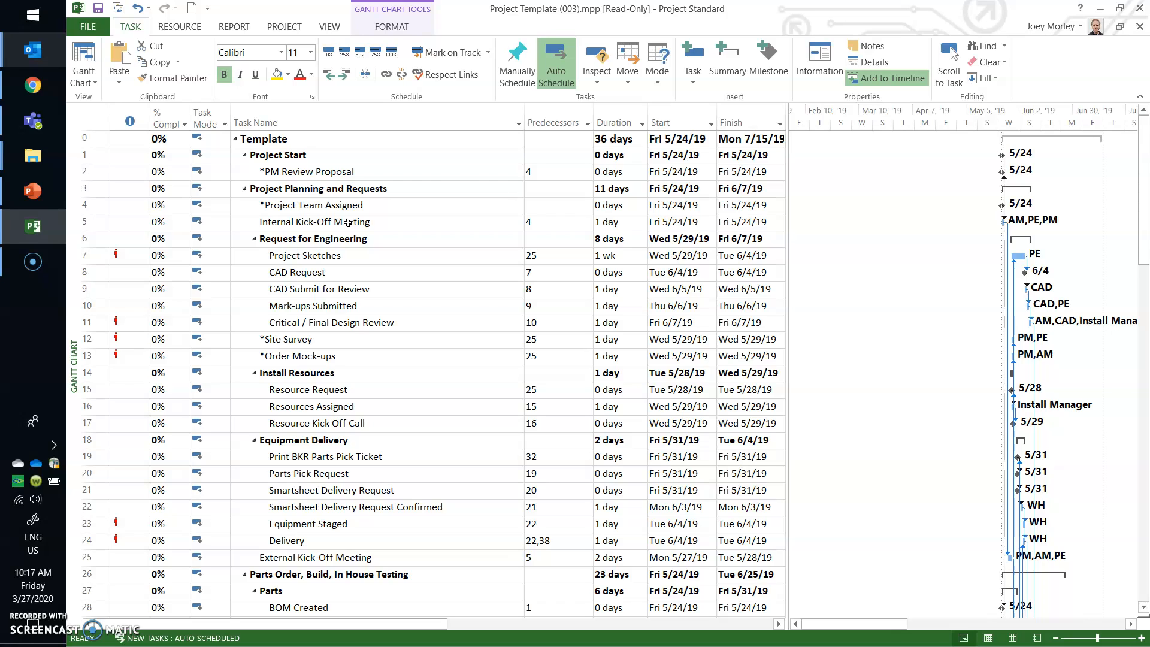
{"action": "left_click", "coordinate": [329, 27]}
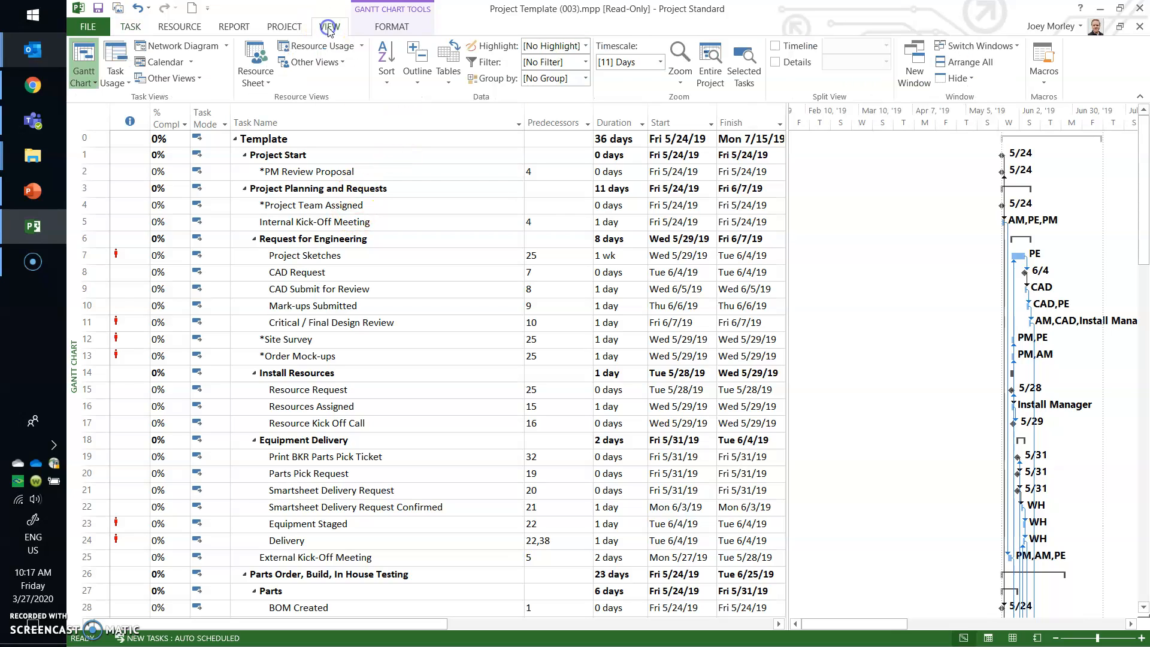
{"action": "left_click", "coordinate": [418, 84]}
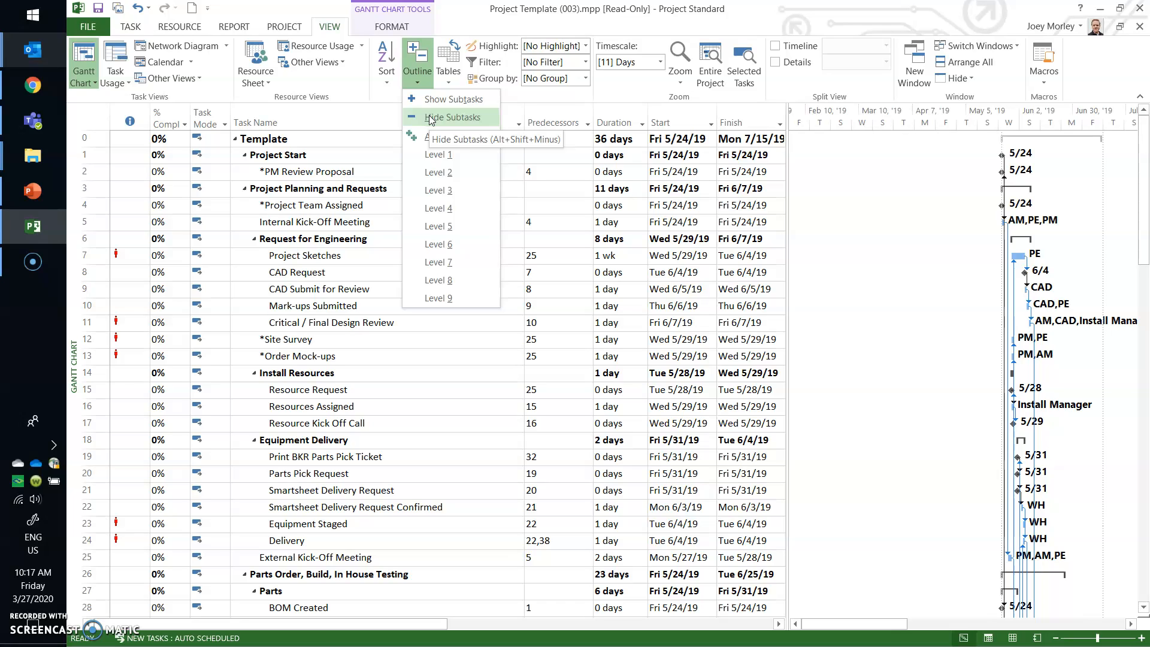
{"action": "left_click", "coordinate": [374, 113]}
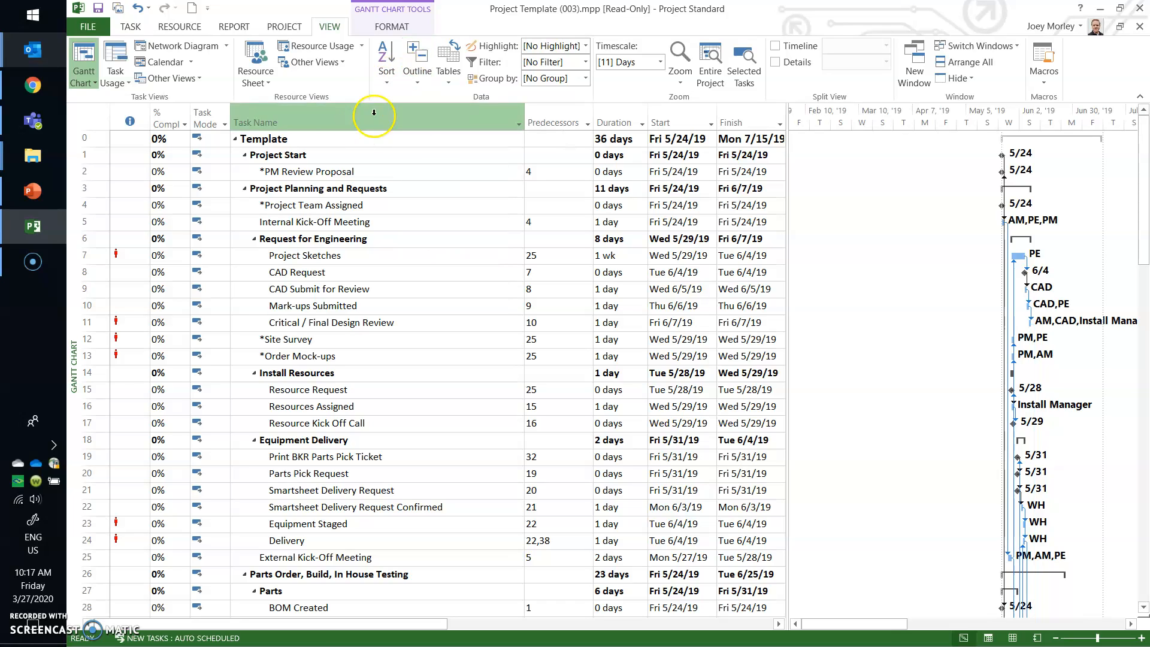
{"action": "left_click", "coordinate": [417, 77]}
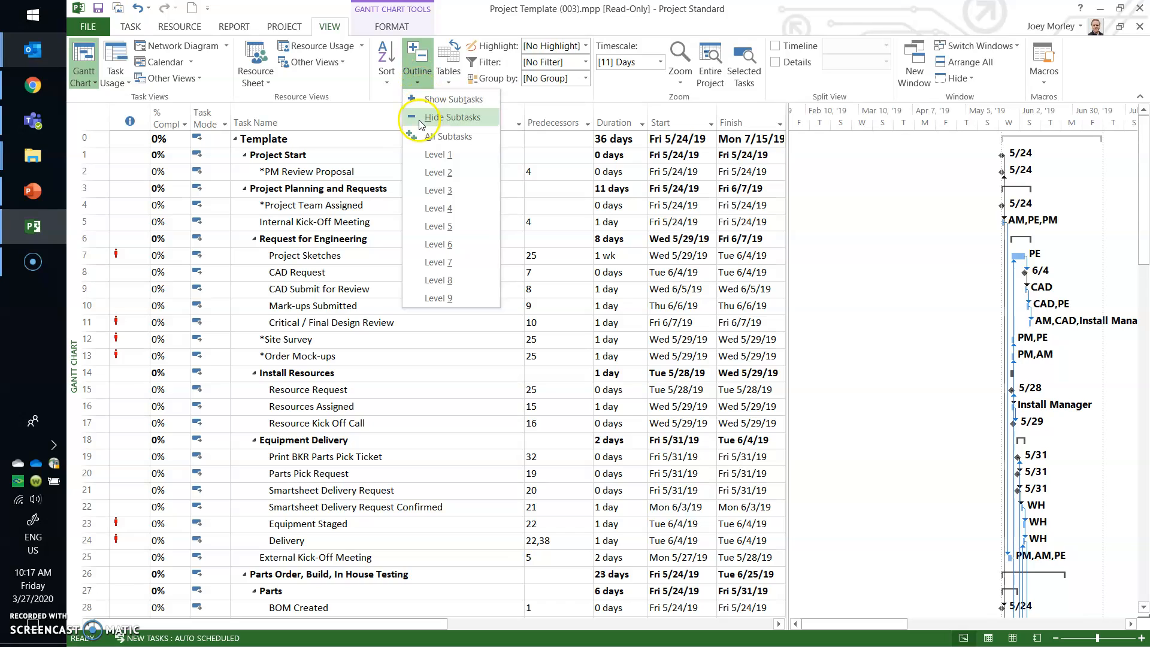
{"action": "left_click", "coordinate": [426, 157]}
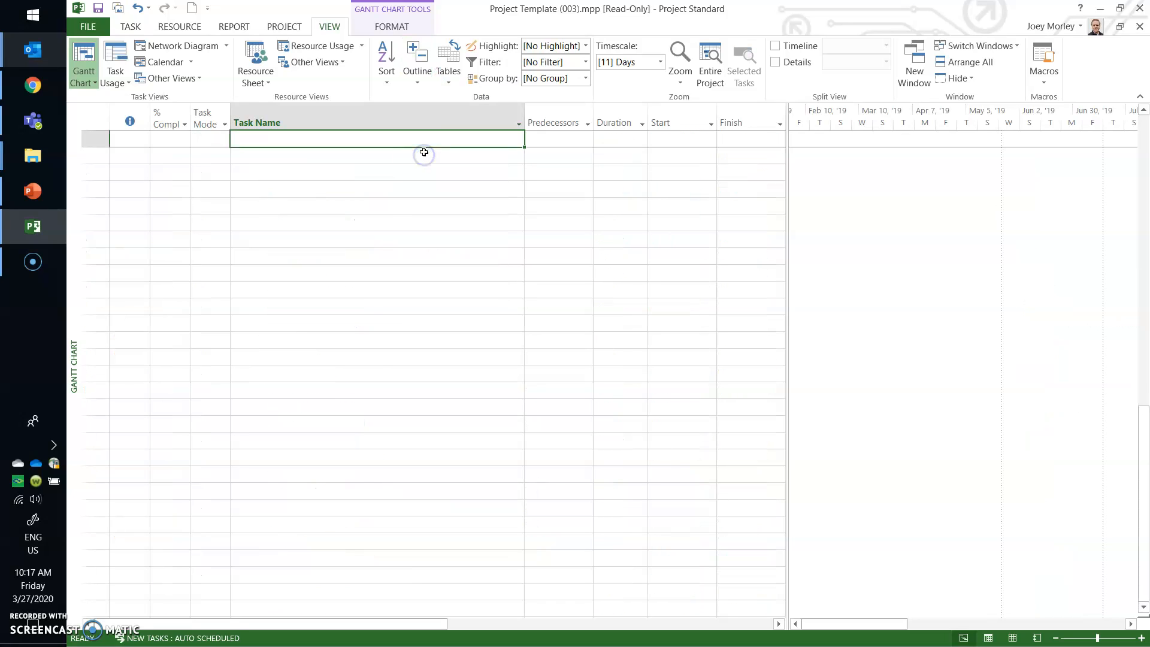
{"action": "scroll", "coordinate": [423, 181], "scroll_direction": "up", "scroll_amount": 1}
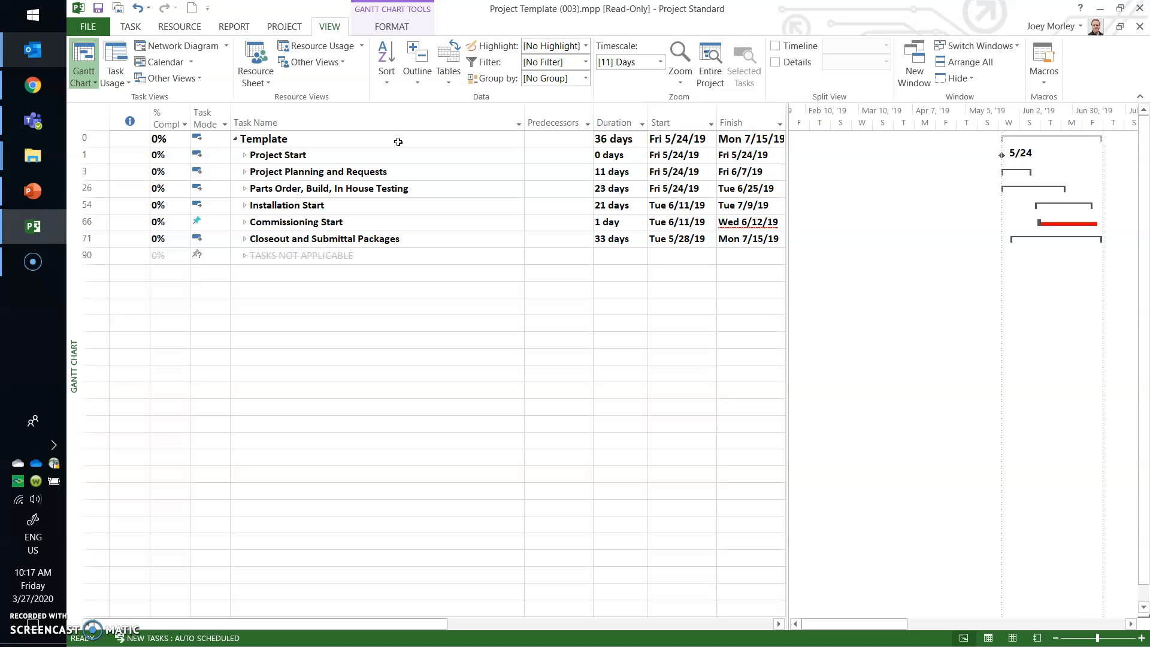
{"action": "left_click", "coordinate": [679, 142]}
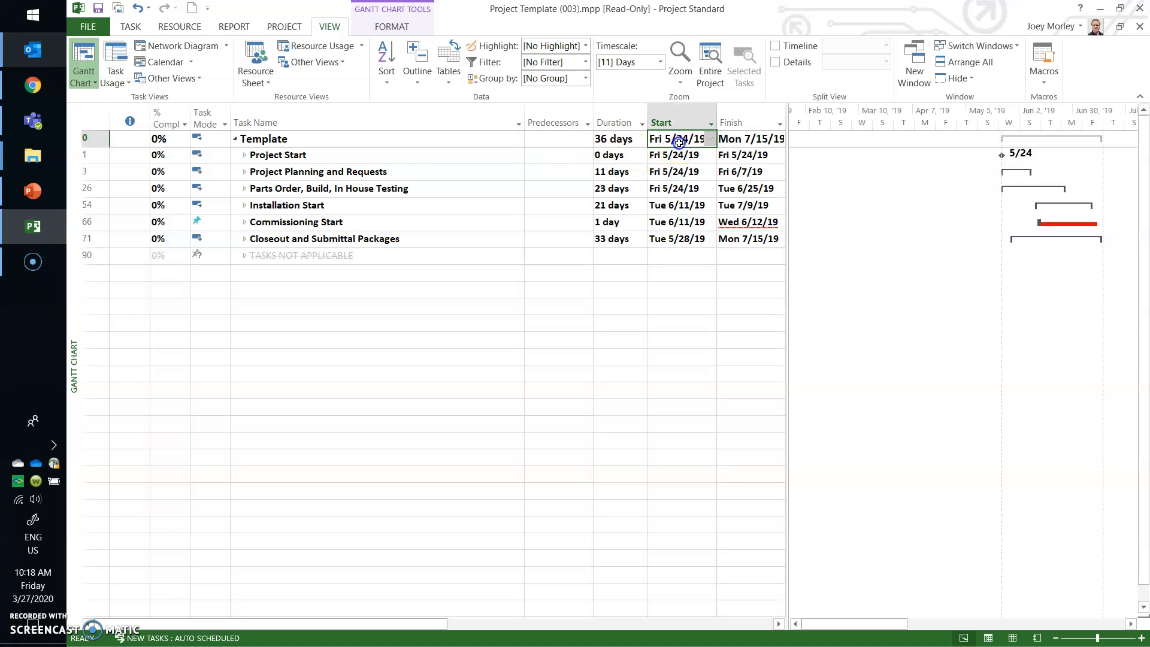
{"action": "left_click", "coordinate": [712, 139]}
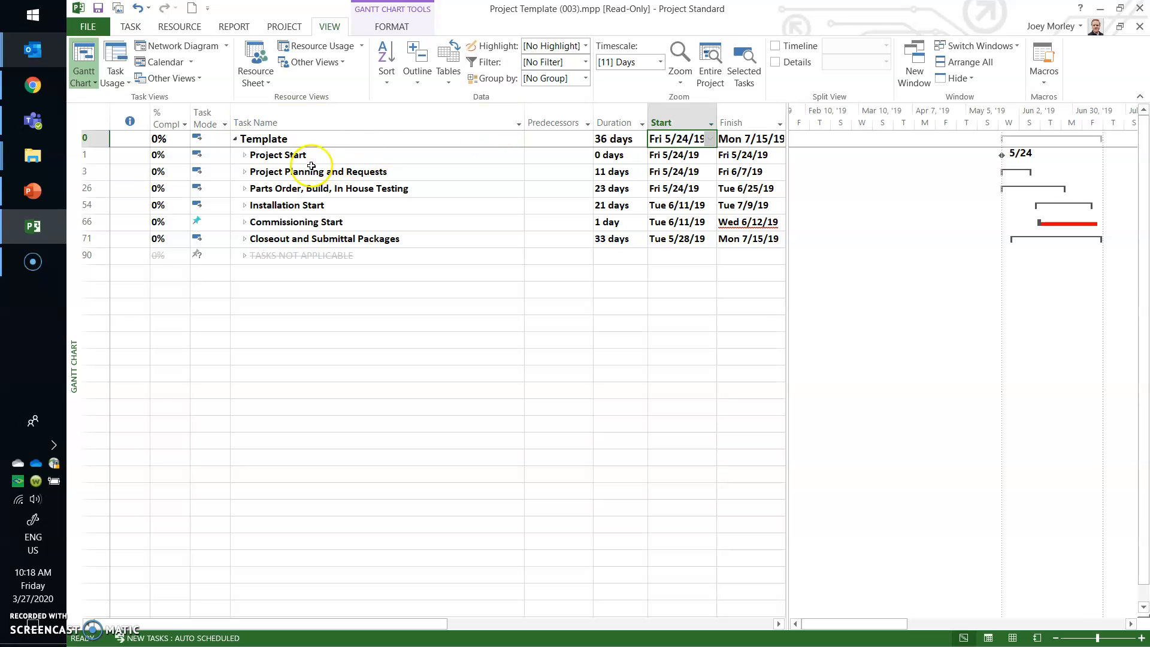
{"action": "left_click", "coordinate": [712, 140]}
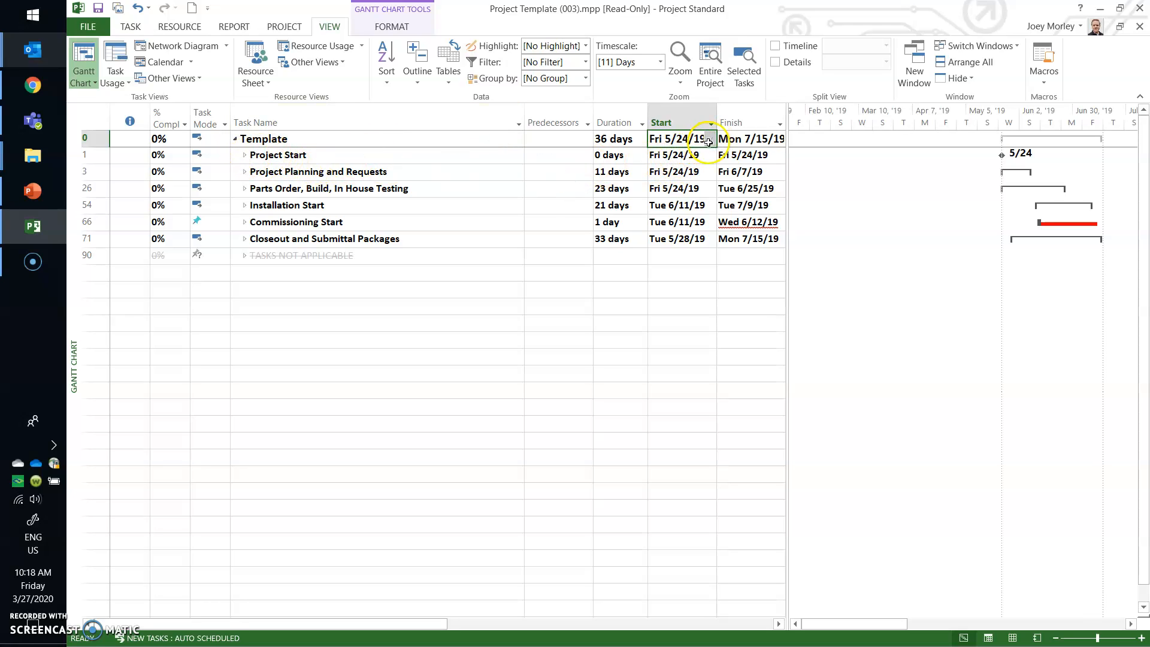
{"action": "left_click", "coordinate": [678, 159]}
{"action": "left_click", "coordinate": [681, 140]}
{"action": "left_click", "coordinate": [675, 158]}
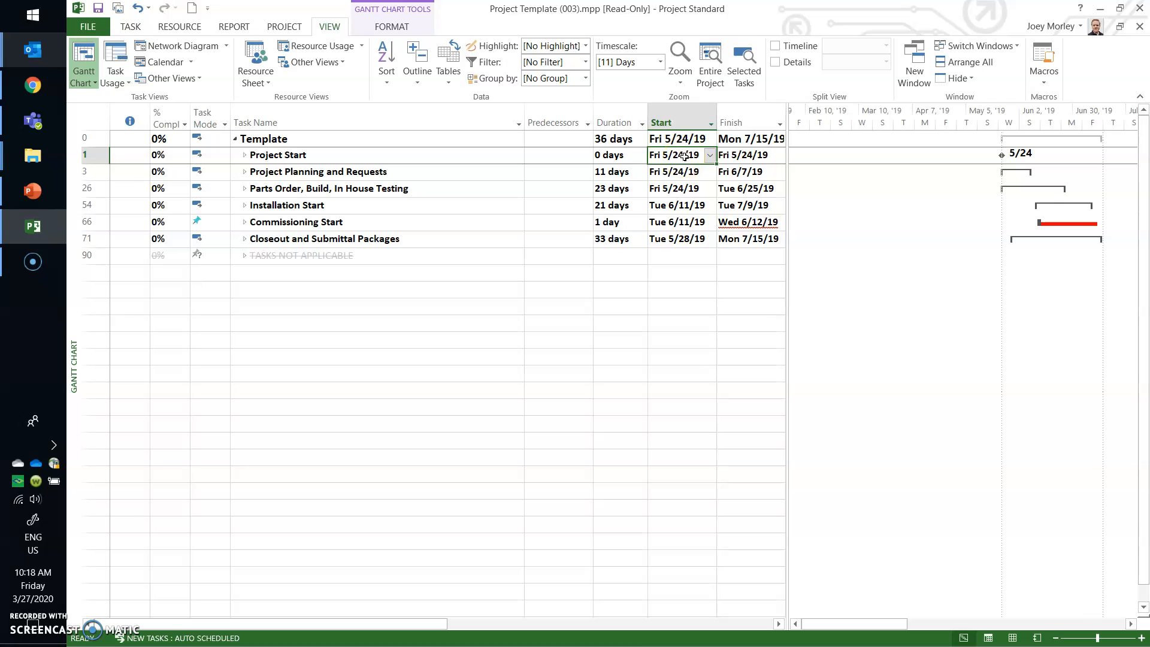
{"action": "left_click", "coordinate": [708, 157]}
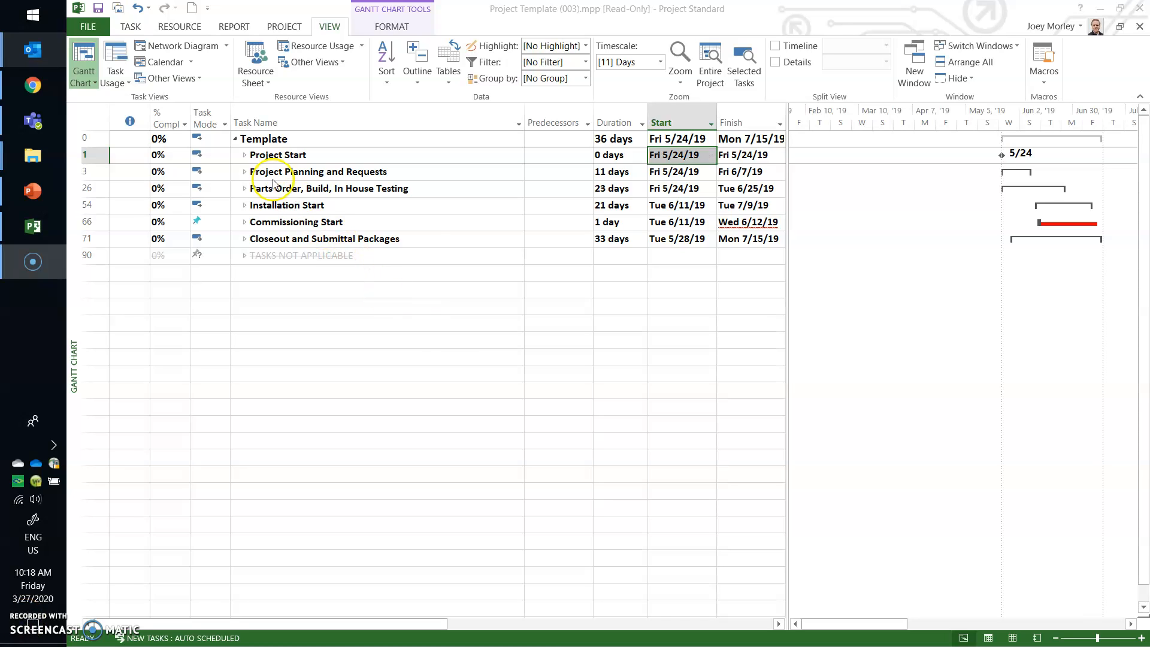
Expand the Project Start summary task and set its start date to 3/27/20.
{"action": "left_click", "coordinate": [245, 156]}
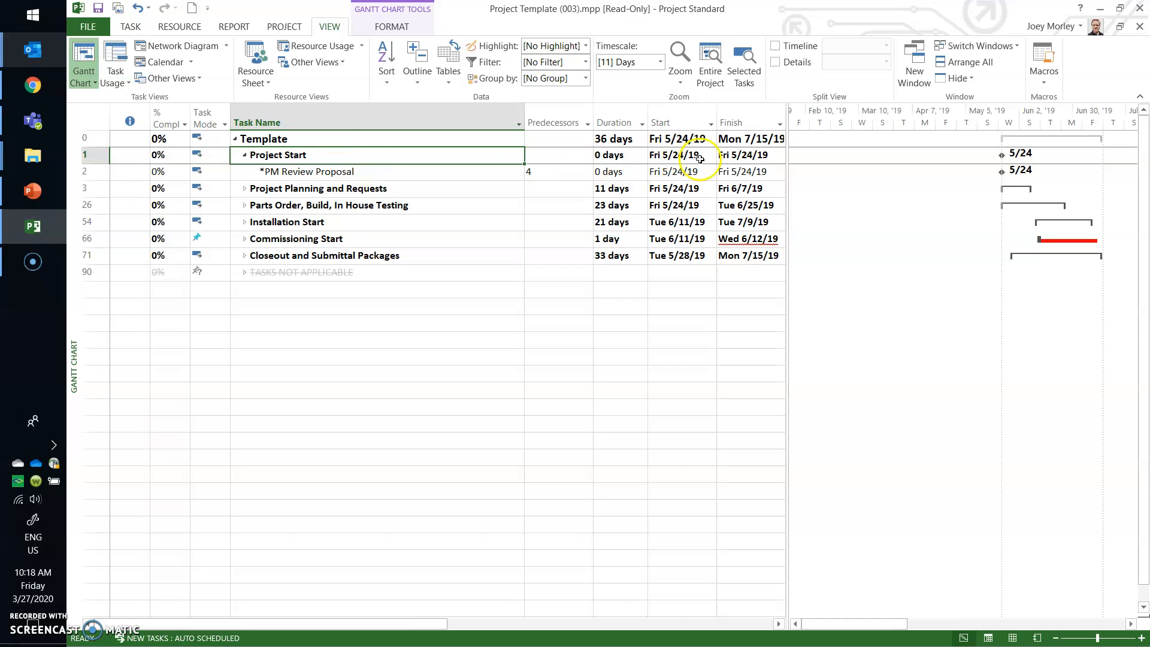
{"action": "left_click", "coordinate": [700, 158]}
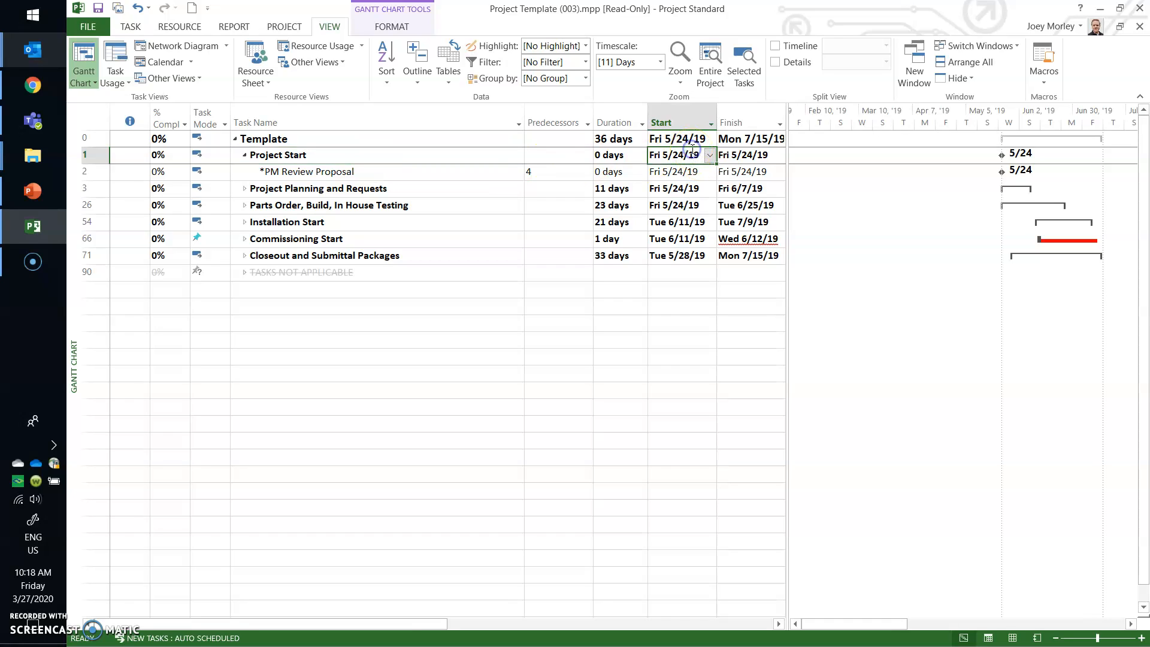
{"action": "left_click", "coordinate": [710, 155]}
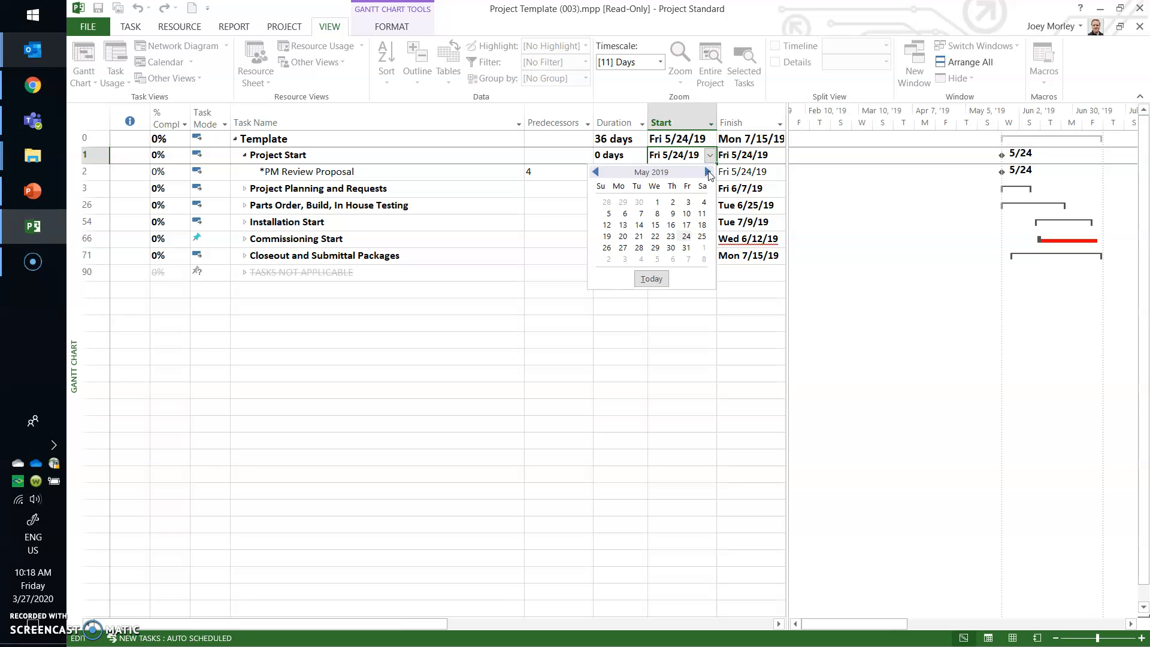
{"action": "left_click", "coordinate": [672, 154]}
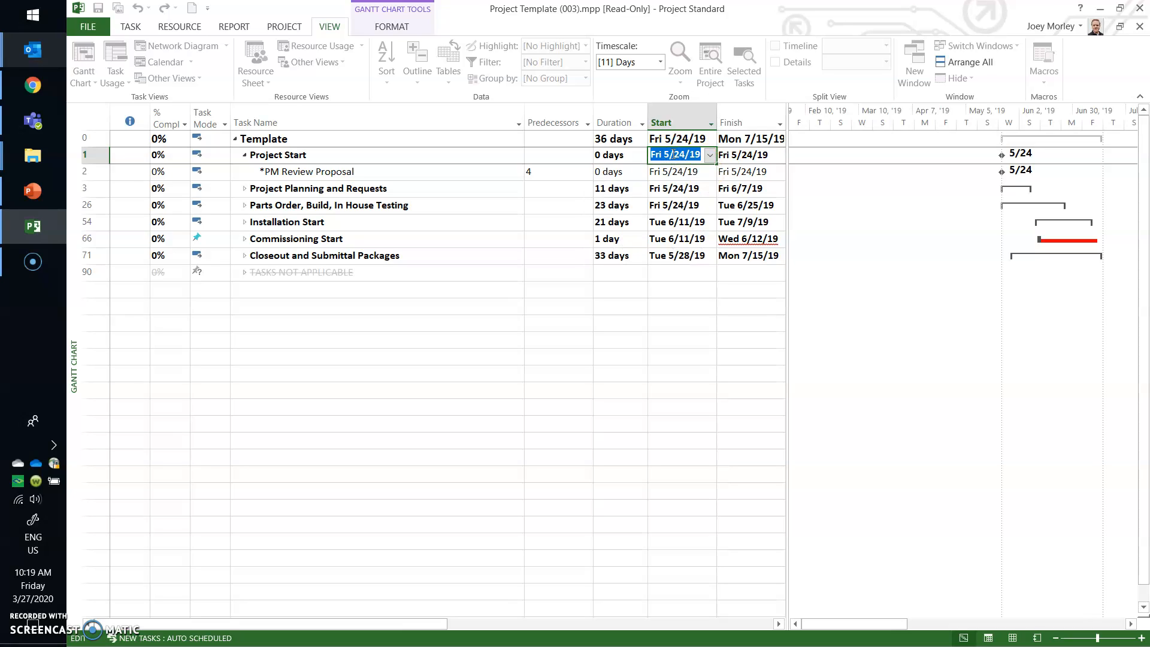
{"action": "type", "text": "3/27/20"}
{"action": "key", "text": "Tab"}
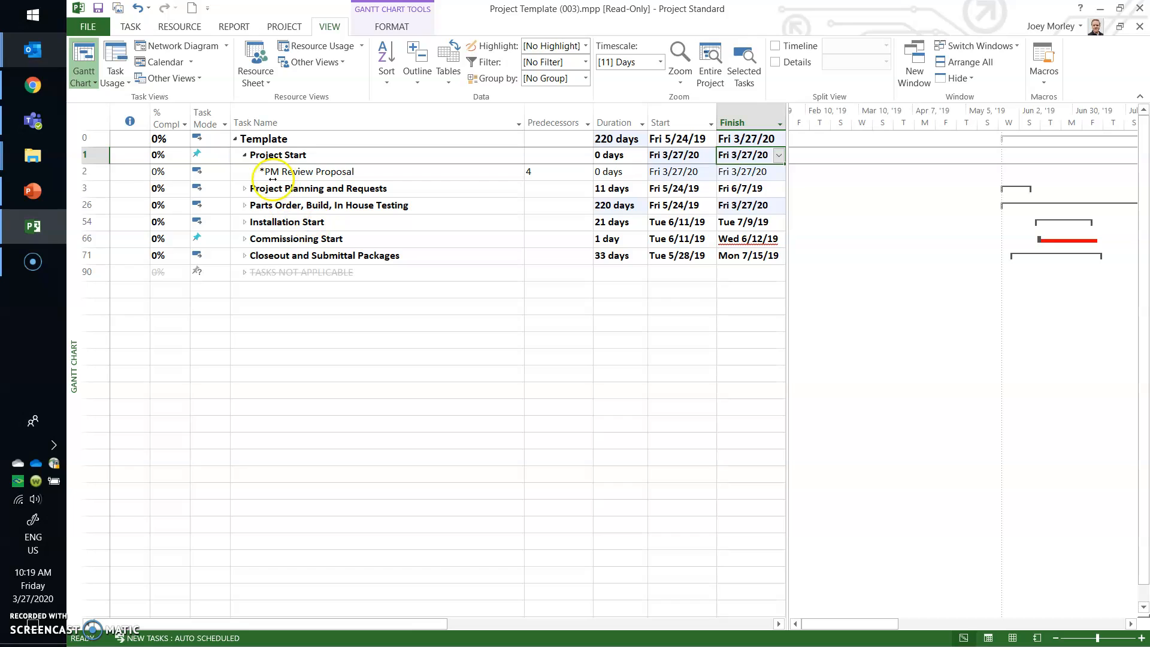
Expand Project Planning and Requests and check the dates of its subtasks.
{"action": "left_click", "coordinate": [245, 189]}
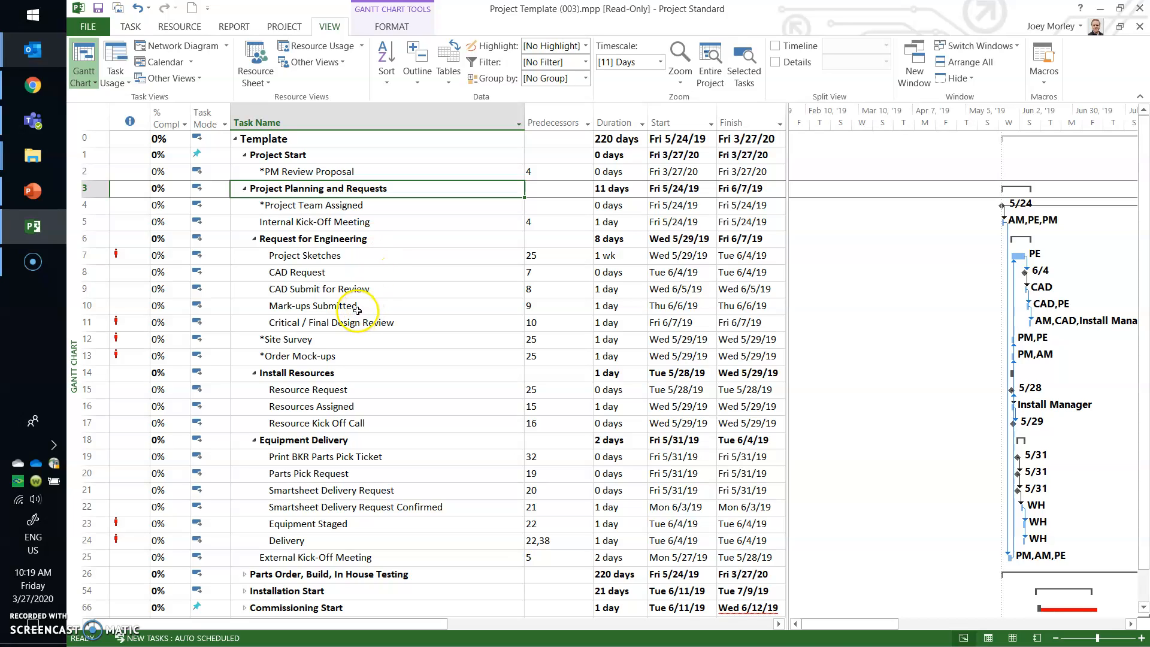
{"action": "scroll", "coordinate": [387, 357], "scroll_direction": "down", "scroll_amount": 4}
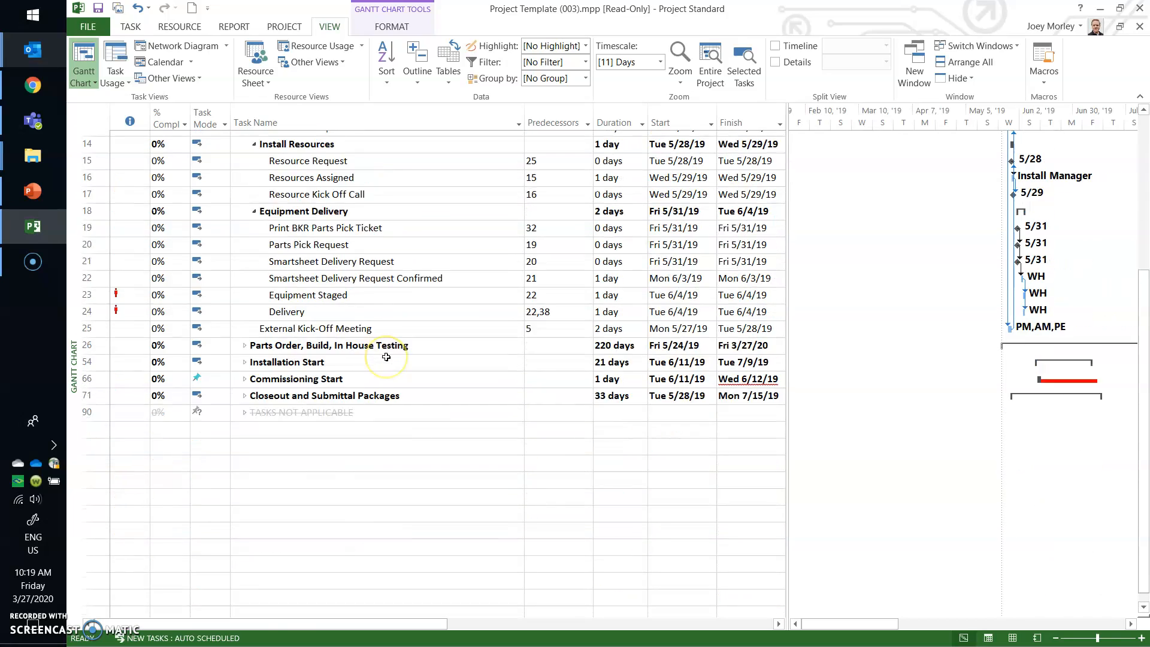
{"action": "scroll", "coordinate": [386, 357], "scroll_direction": "up", "scroll_amount": 4}
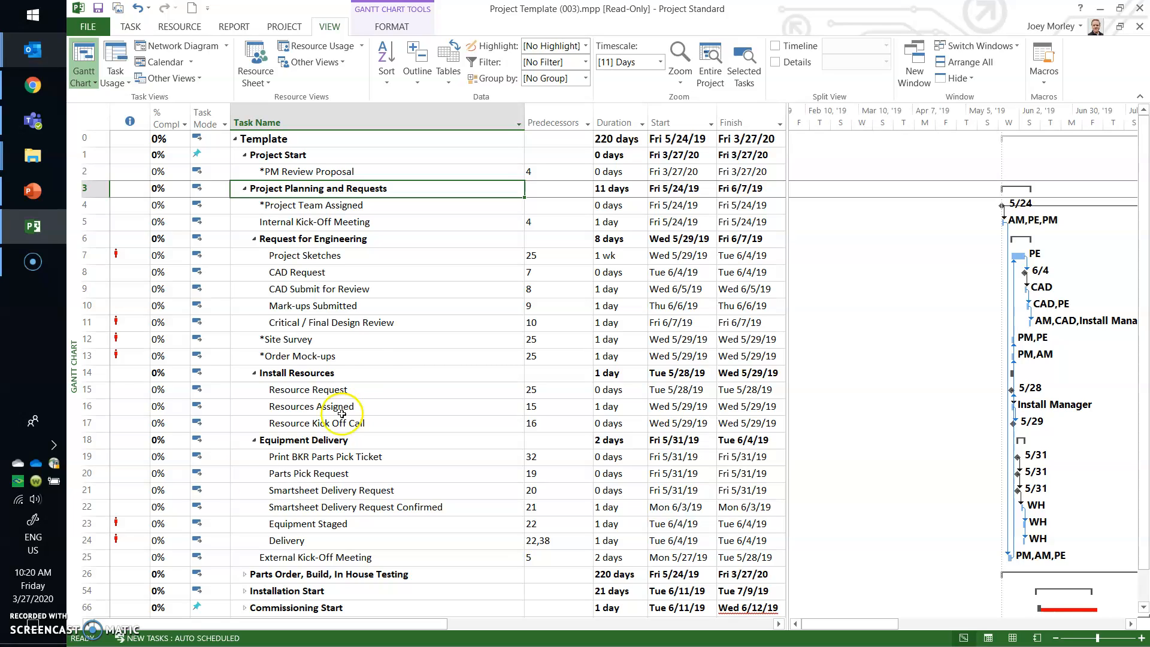
Undo the expansion of Project Planning and Requests and the Project Start date change.
{"action": "left_click", "coordinate": [32, 623]}
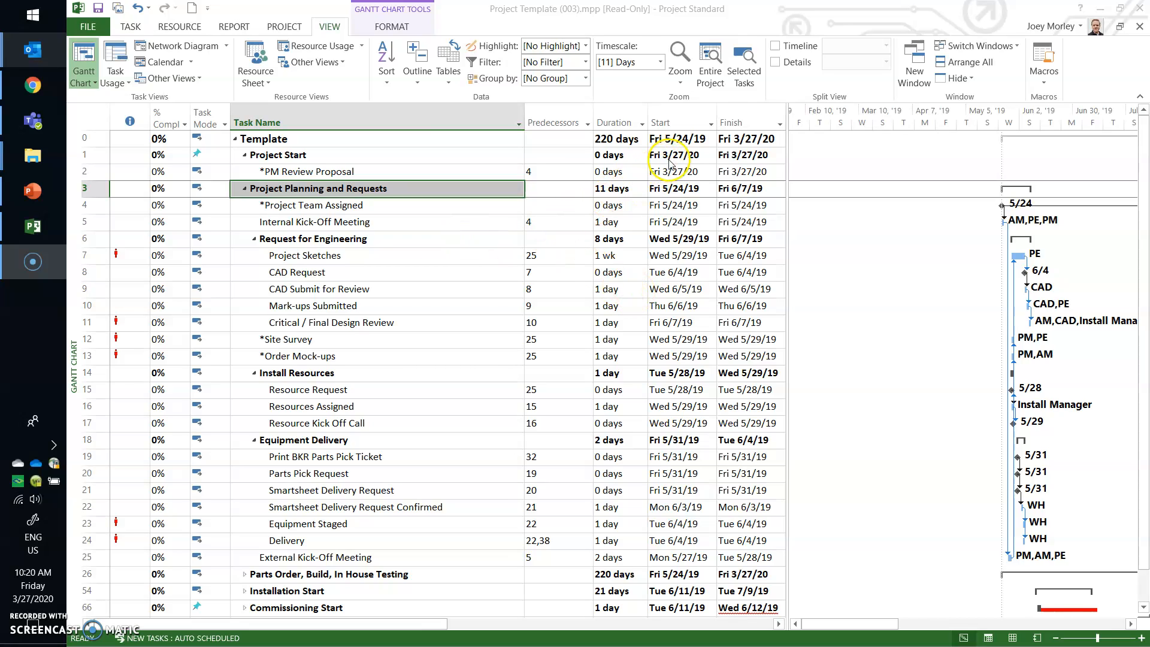
{"action": "left_click", "coordinate": [602, 238]}
{"action": "key", "text": "ctrl+z"}
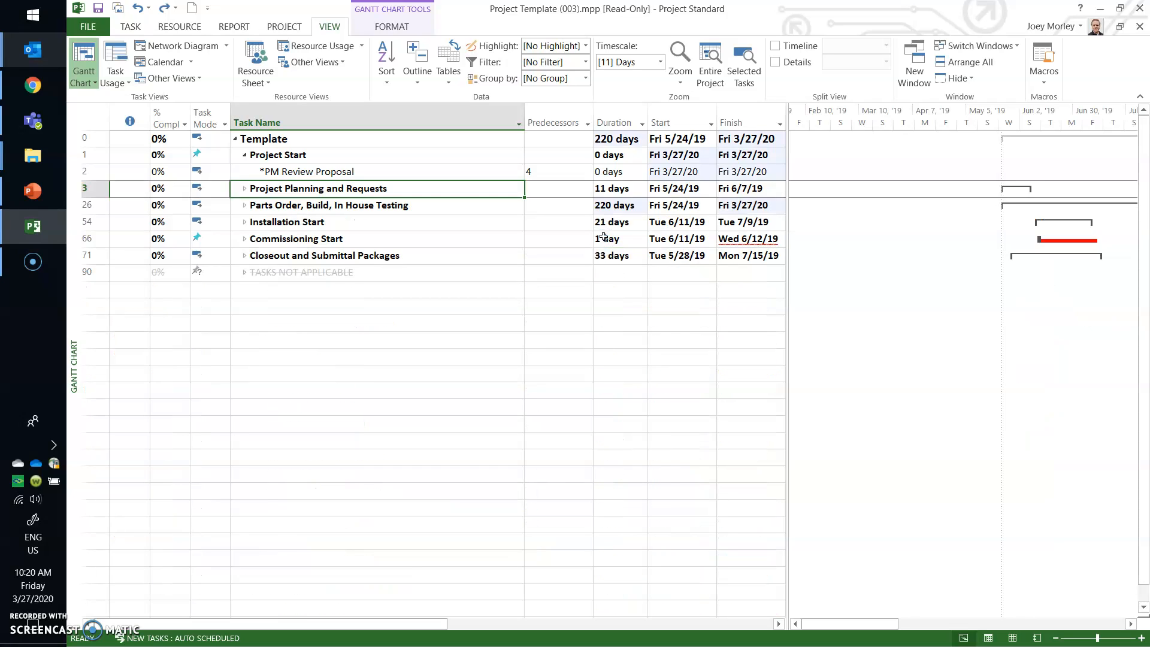
{"action": "key", "text": "ctrl+z"}
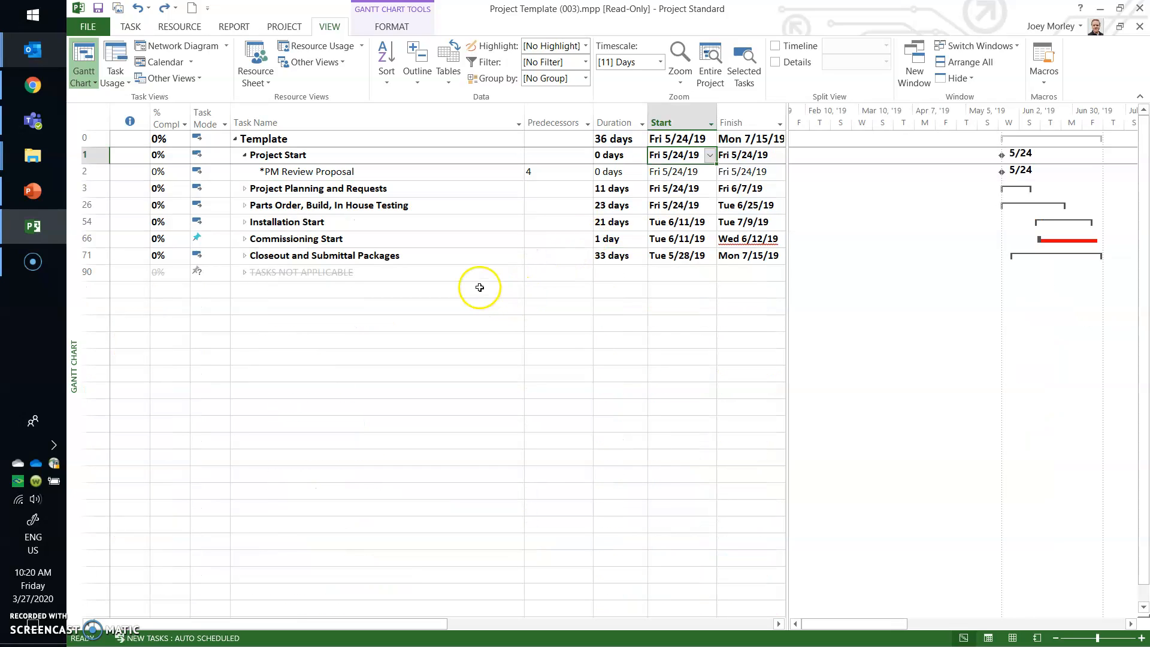
Show the timeline again and enlarge its pane so all of its tasks and milestones fit.
{"action": "left_click", "coordinate": [775, 46]}
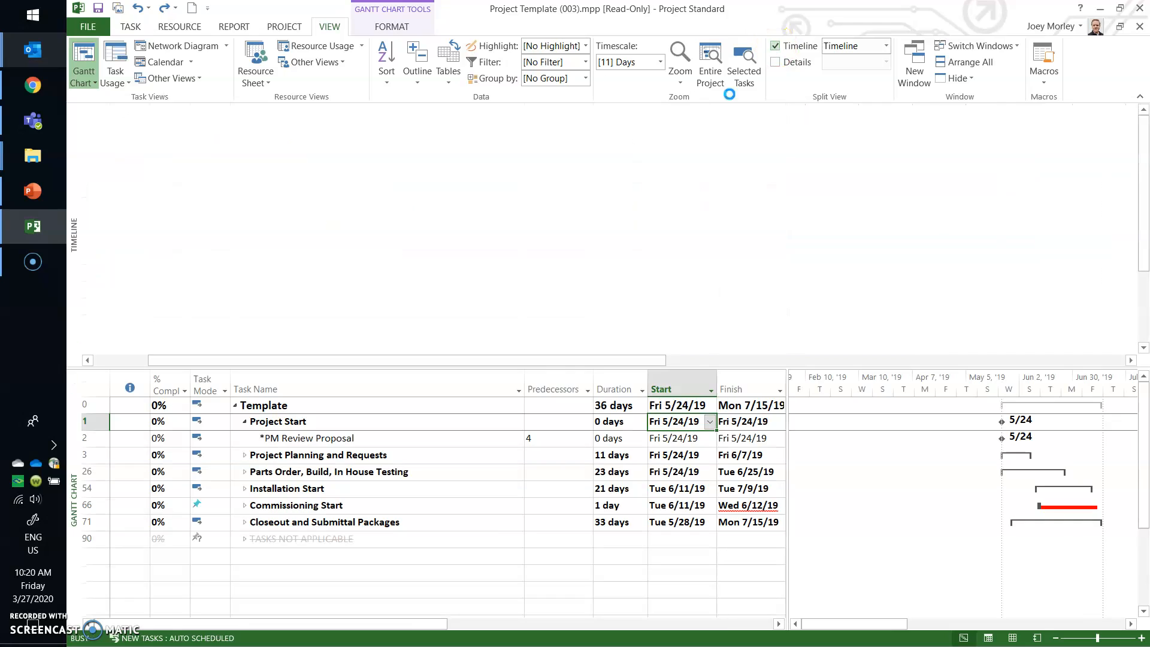
{"action": "left_click_drag", "start_coordinate": [547, 368], "coordinate": [534, 488]}
{"action": "left_click", "coordinate": [534, 469]}
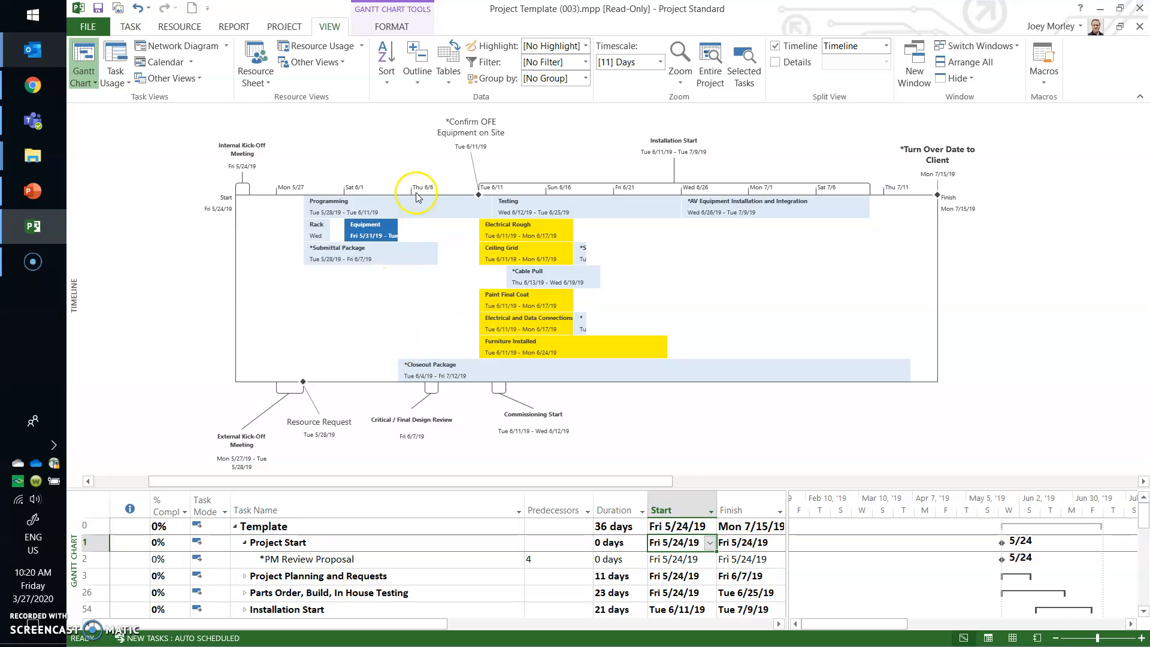
Expand the task outline to show all subtasks.
{"action": "mouse_move", "coordinate": [334, 206]}
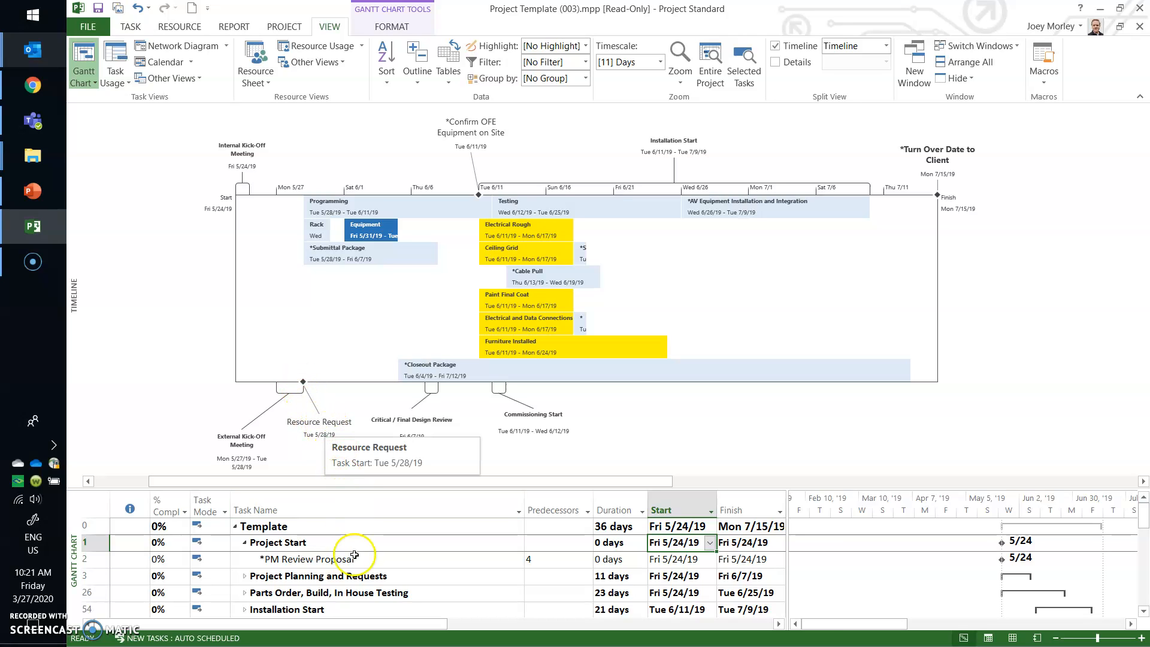
{"action": "scroll", "coordinate": [356, 561], "scroll_direction": "down", "scroll_amount": 1}
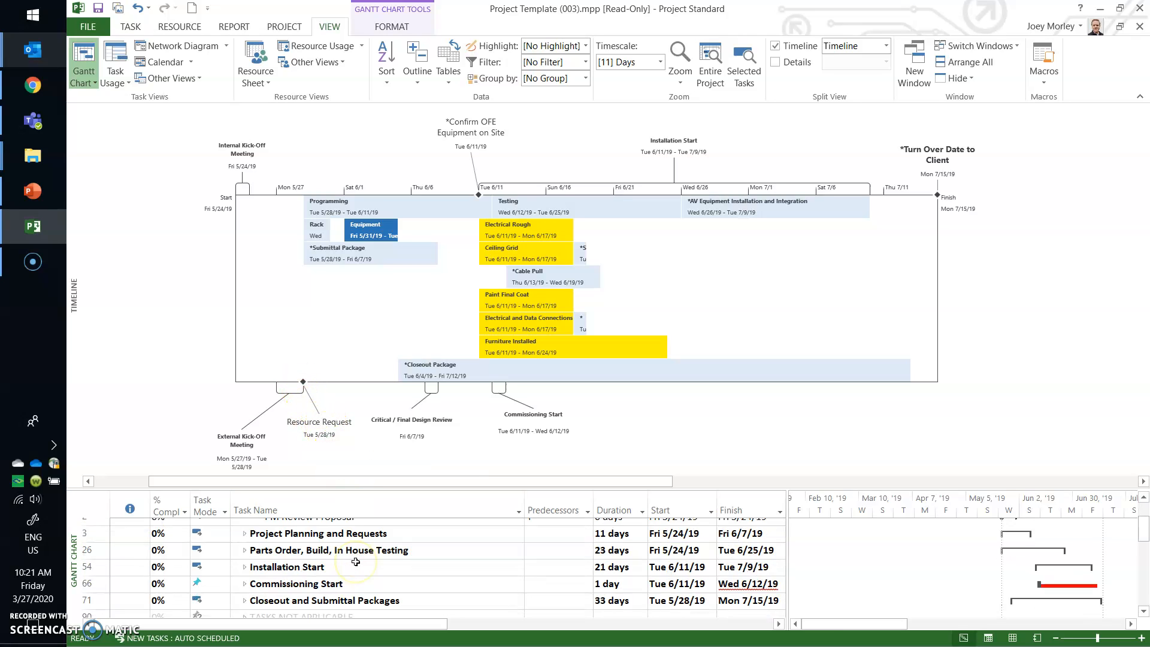
{"action": "mouse_move", "coordinate": [320, 433]}
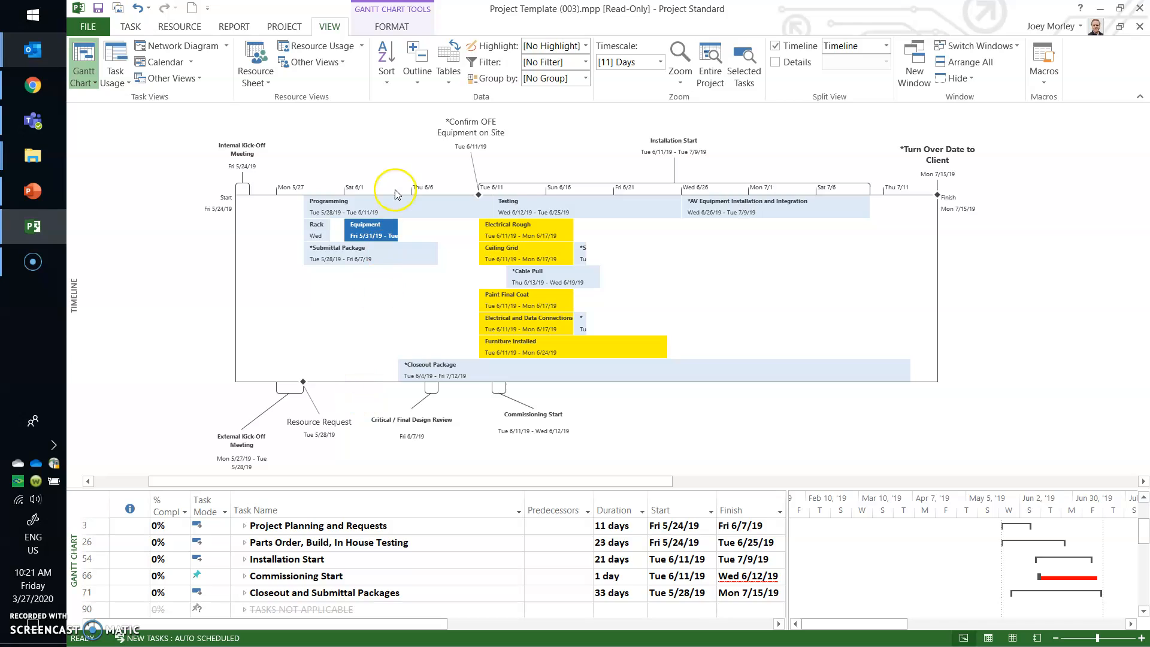
{"action": "left_click", "coordinate": [421, 83]}
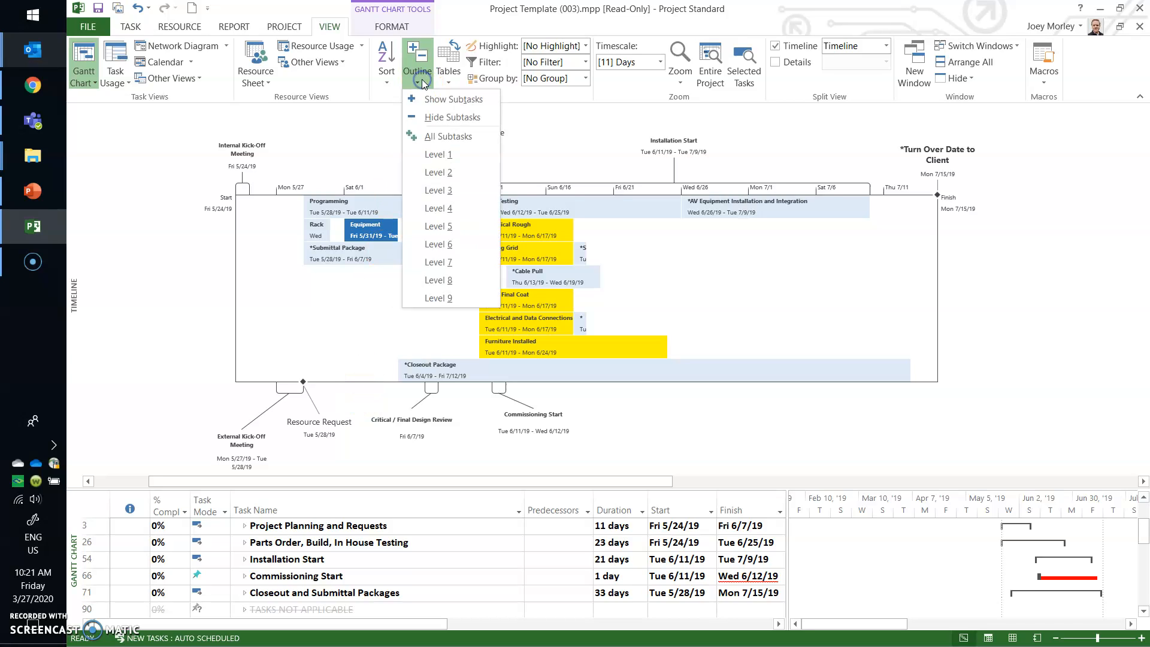
{"action": "left_click", "coordinate": [422, 143]}
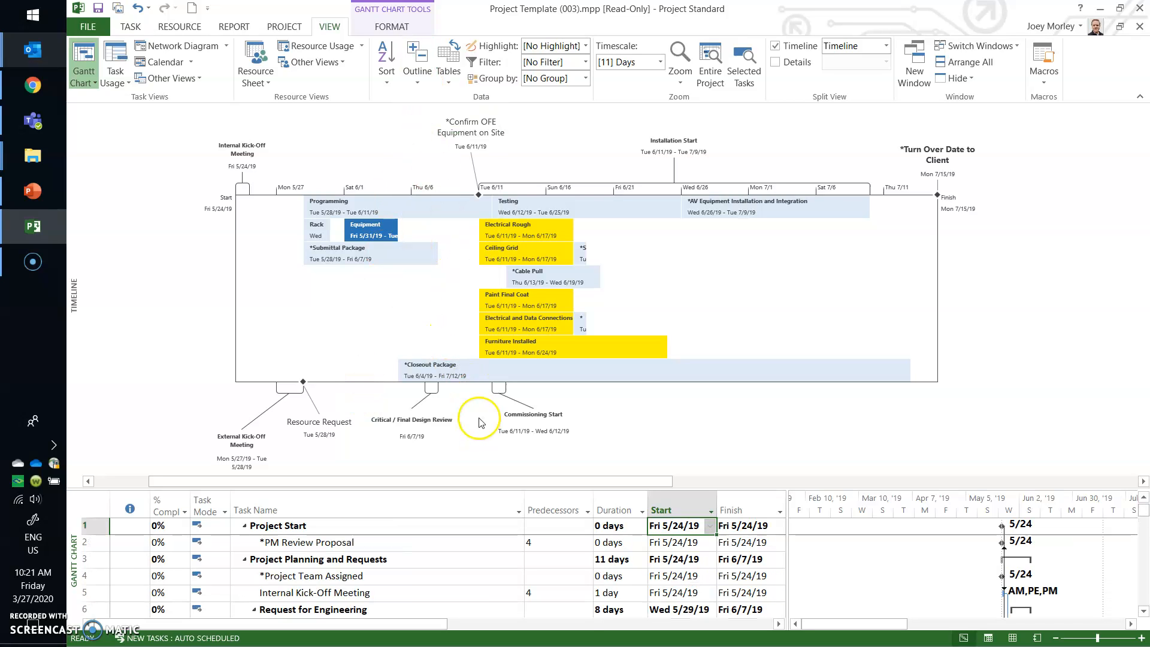
Search the task names for "resource" to locate the Resource Request task.
{"action": "key", "text": "ctrl+f"}
{"action": "type", "text": "resource"}
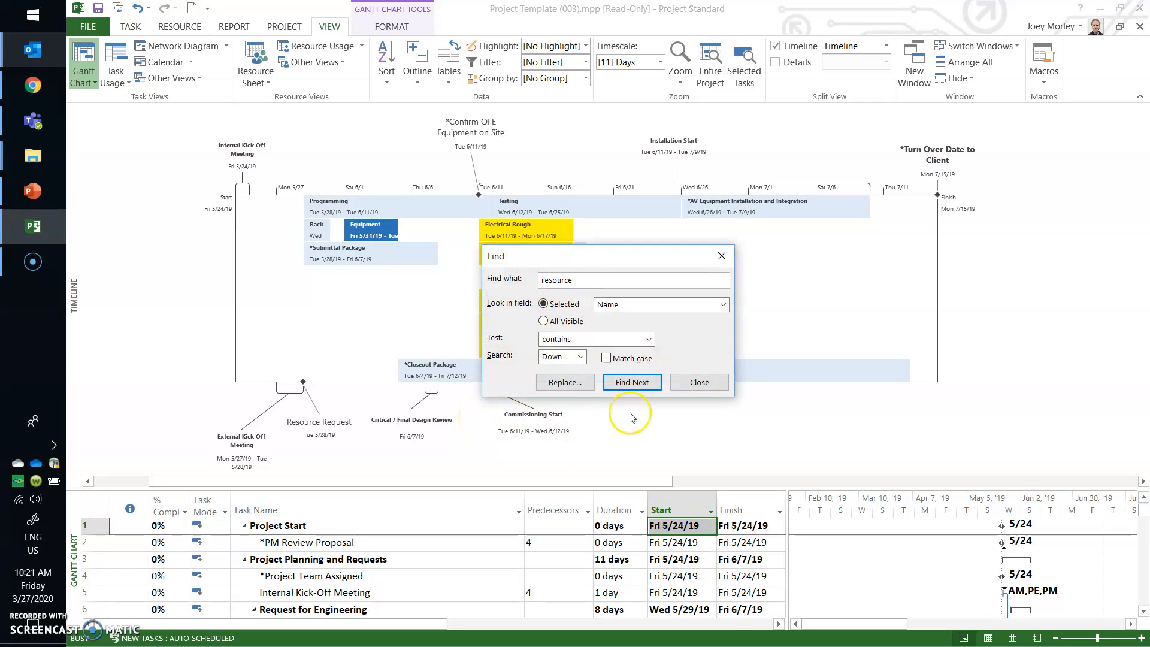
{"action": "left_click", "coordinate": [633, 382]}
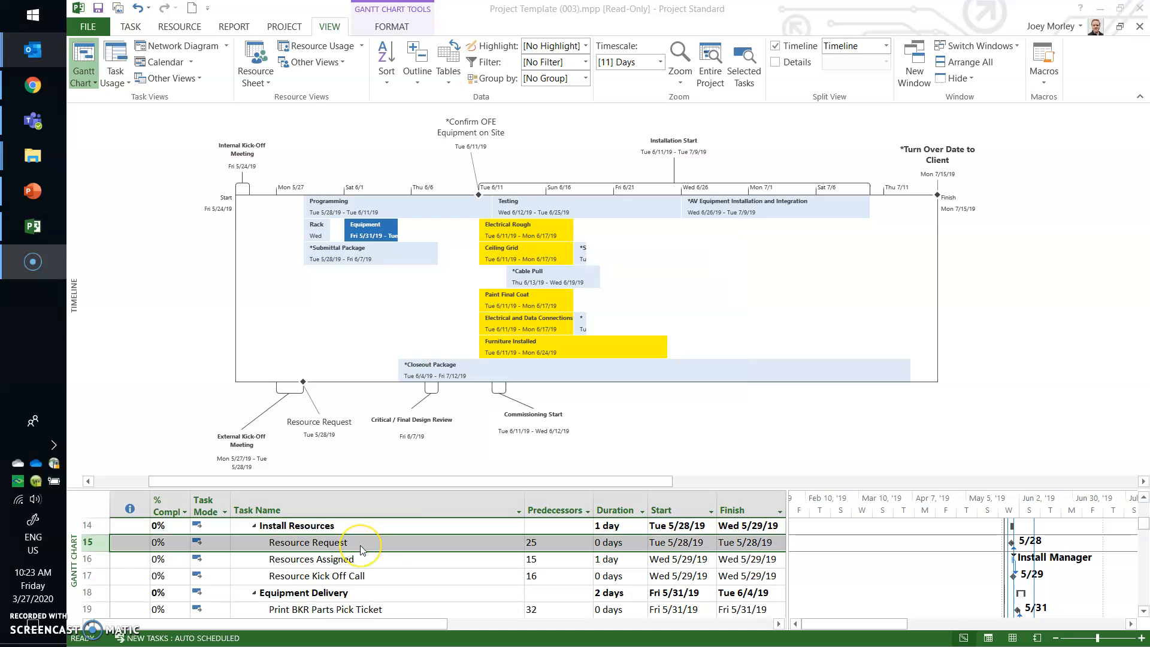
Check the milestone setting in the Resource Request task's advanced information, leaving the task unchanged.
{"action": "right_click", "coordinate": [361, 549]}
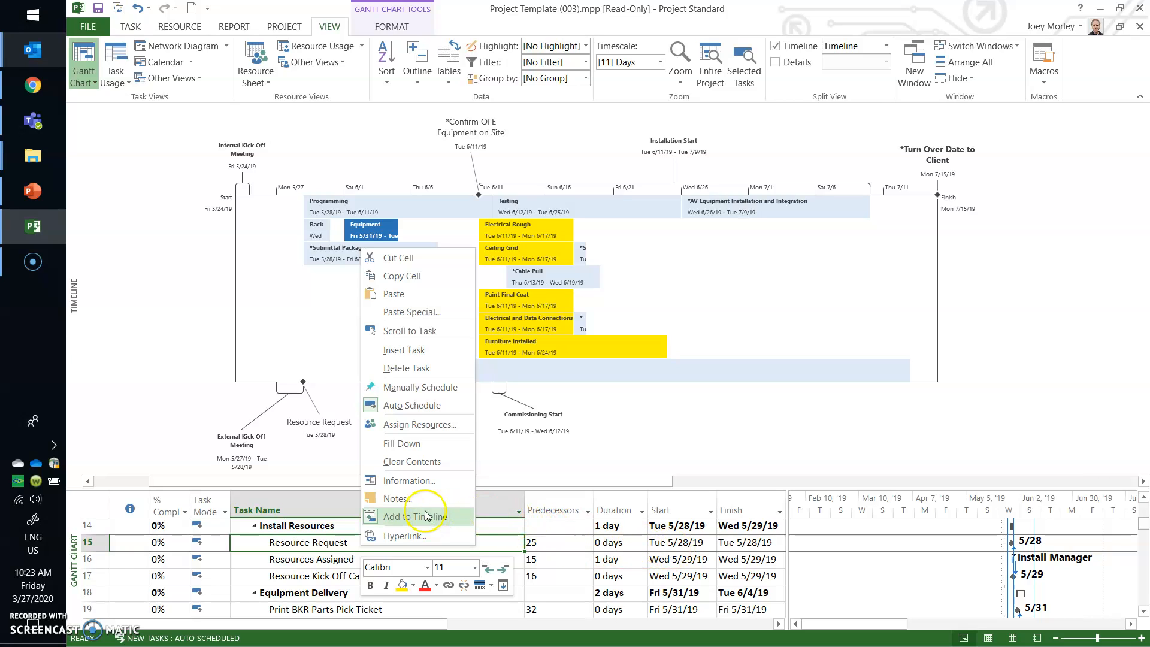
{"action": "left_click", "coordinate": [422, 484]}
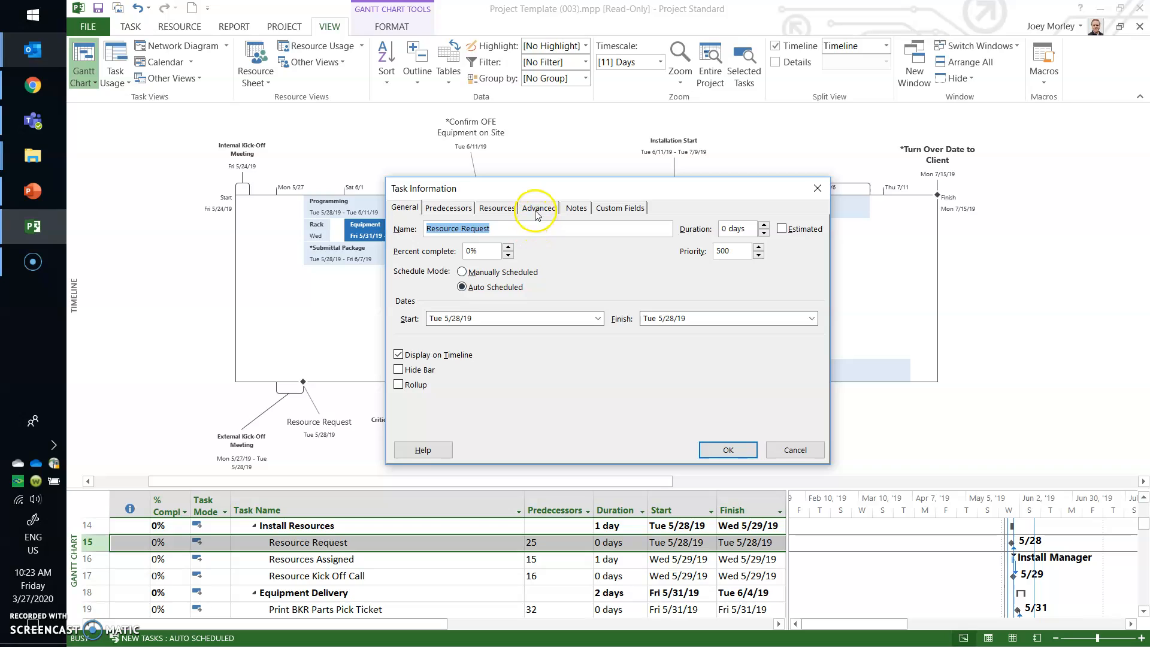
{"action": "left_click", "coordinate": [538, 211]}
{"action": "left_click", "coordinate": [398, 402]}
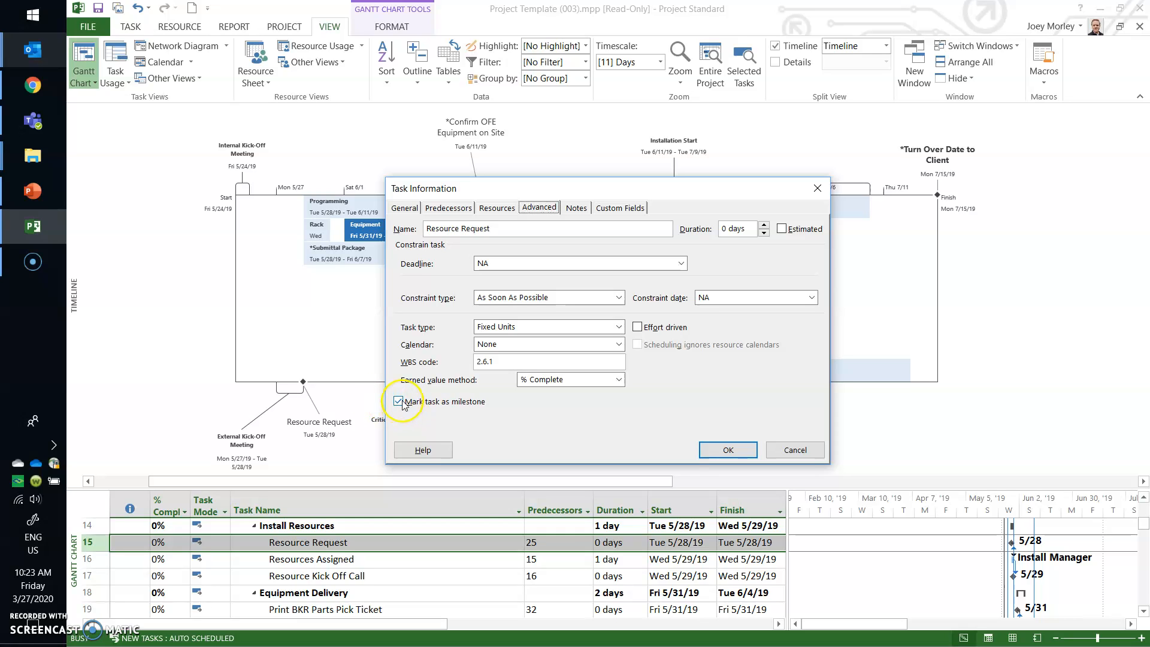
{"action": "left_click", "coordinate": [795, 451]}
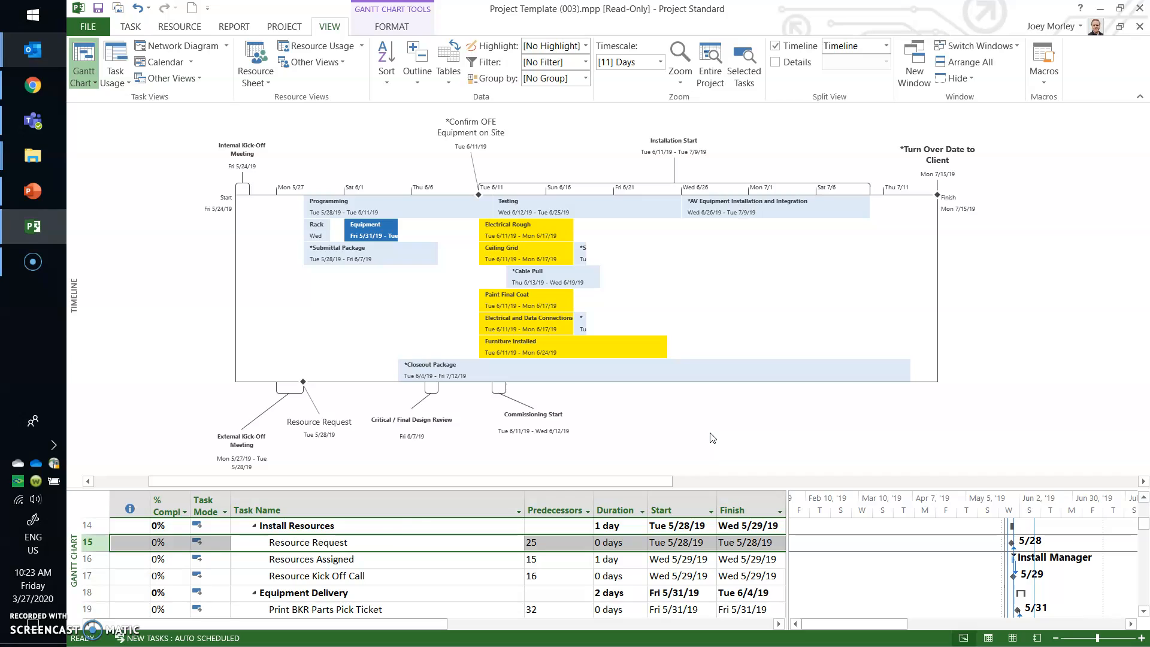
{"action": "left_click", "coordinate": [408, 558]}
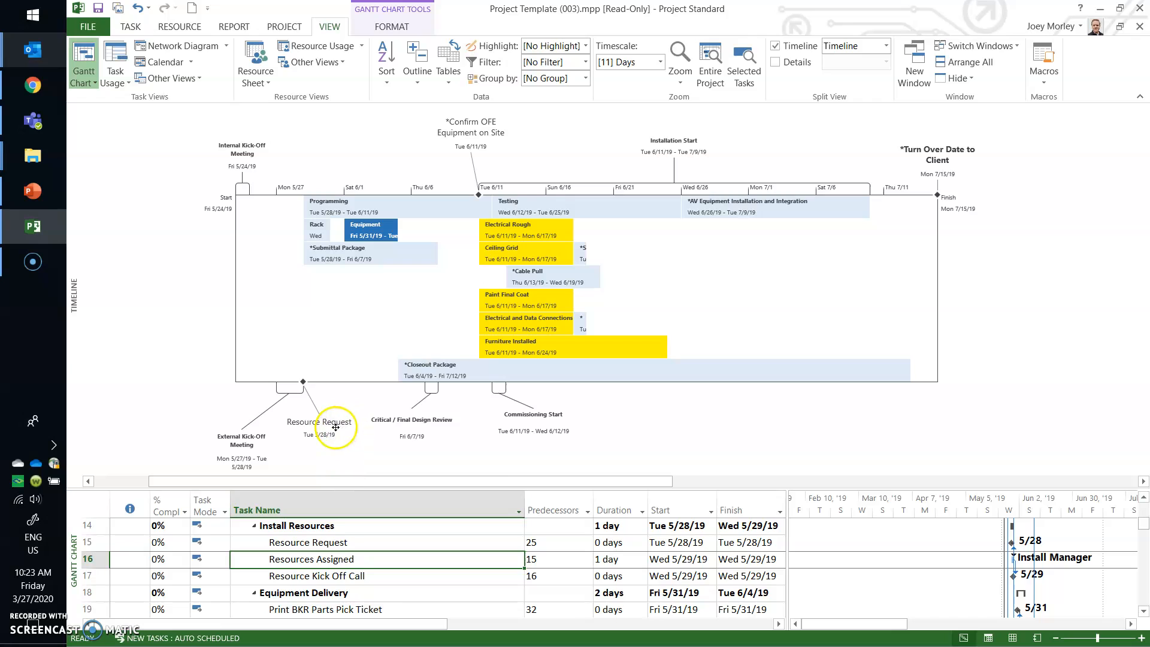
Move the Resource Request callout above the timeline bar and enlarge the timeline pane to fit all tasks.
{"action": "left_click_drag", "start_coordinate": [330, 426], "coordinate": [201, 293]}
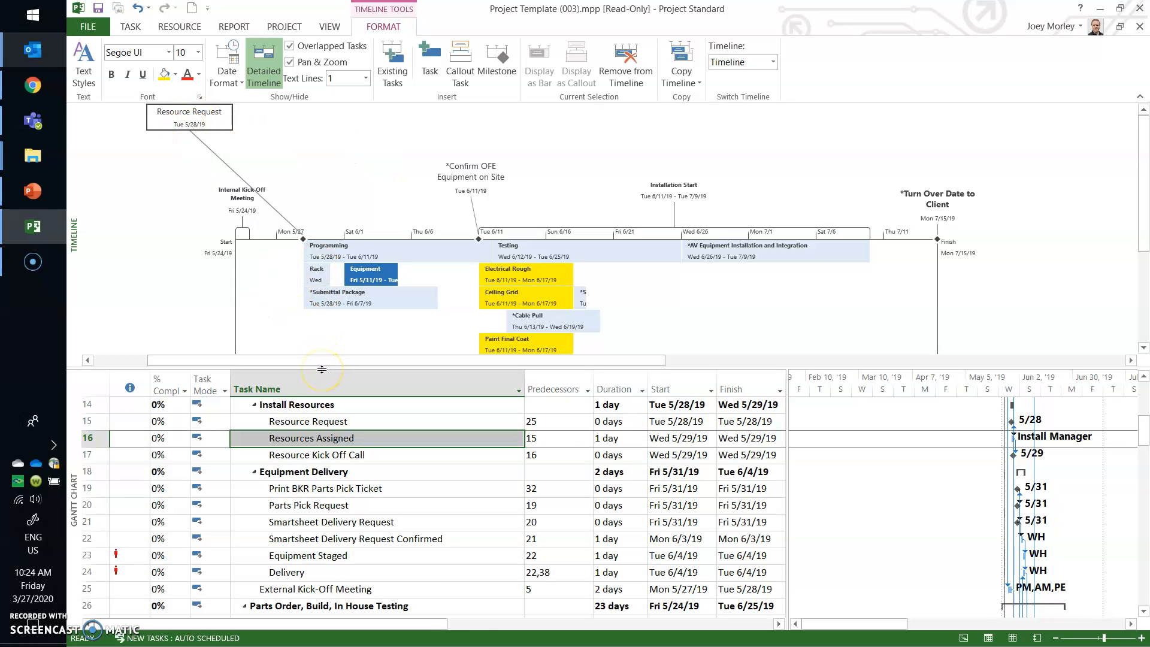
{"action": "left_click_drag", "start_coordinate": [322, 369], "coordinate": [328, 571]}
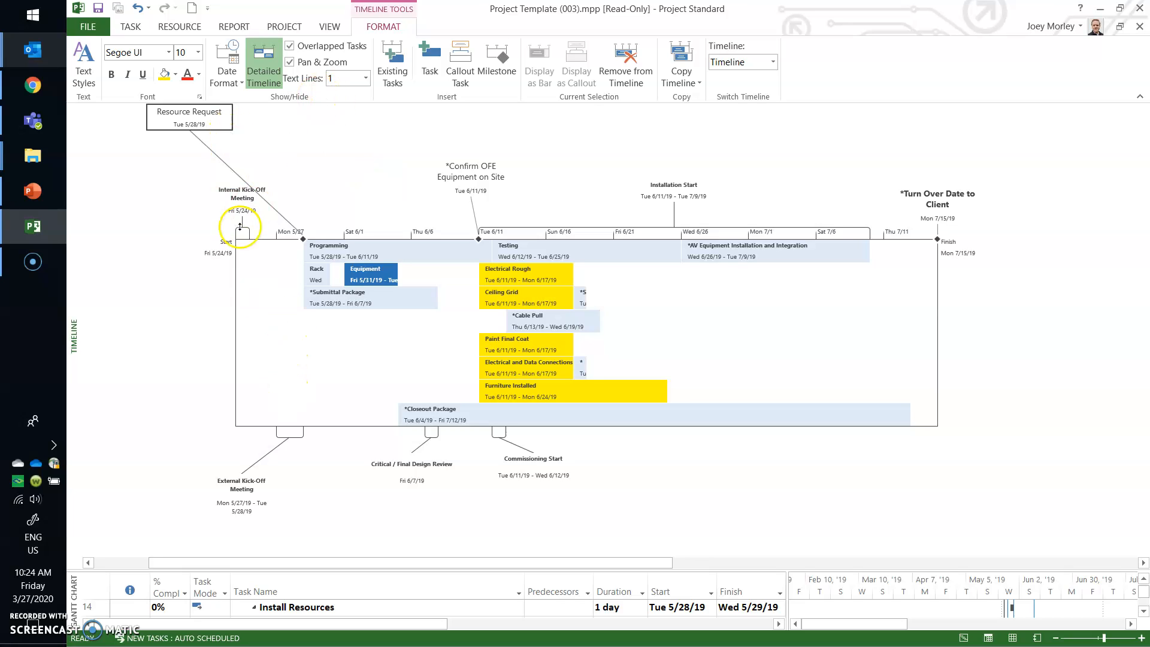
Move the Resource Request callout back below the timeline and spread it apart from the External Kick-Off Meeting callout.
{"action": "left_click_drag", "start_coordinate": [195, 120], "coordinate": [334, 486]}
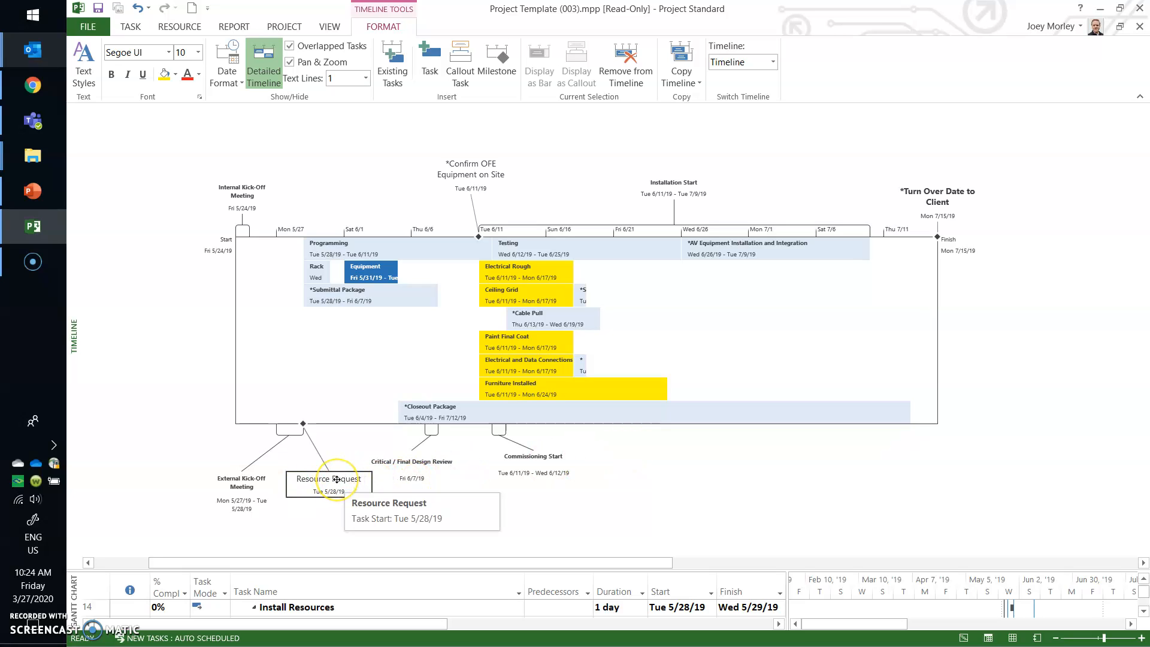
{"action": "left_click_drag", "start_coordinate": [240, 486], "coordinate": [168, 478]}
{"action": "left_click_drag", "start_coordinate": [329, 485], "coordinate": [368, 505]}
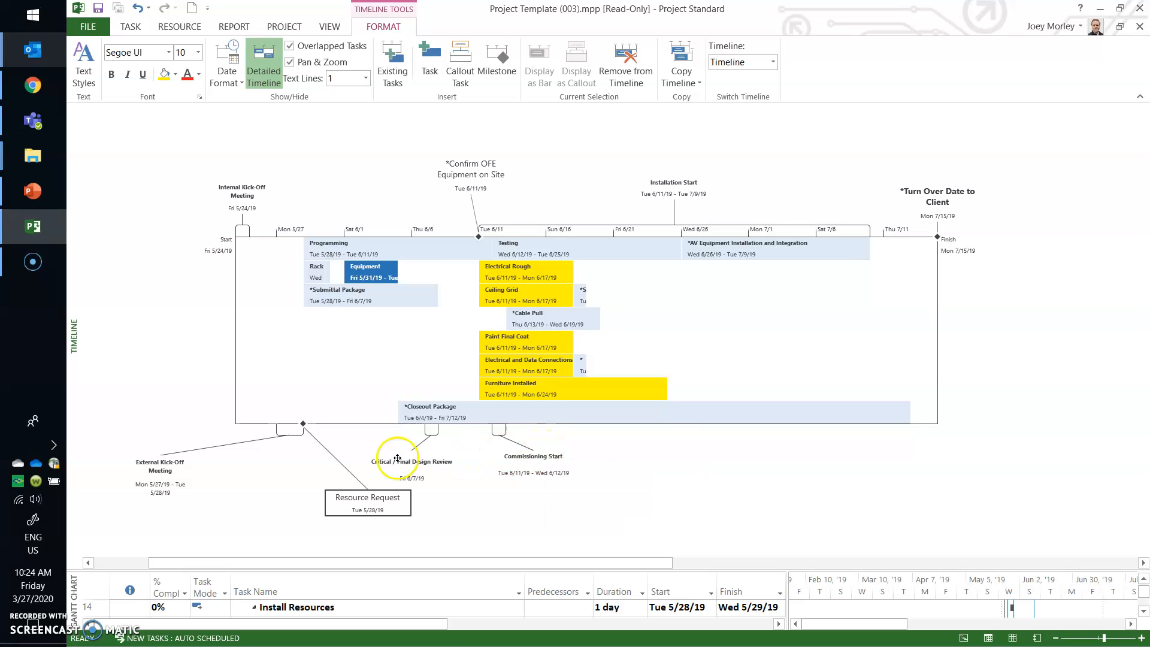
Remove the External Kick-Off Meeting task from the timeline.
{"action": "left_click", "coordinate": [163, 472]}
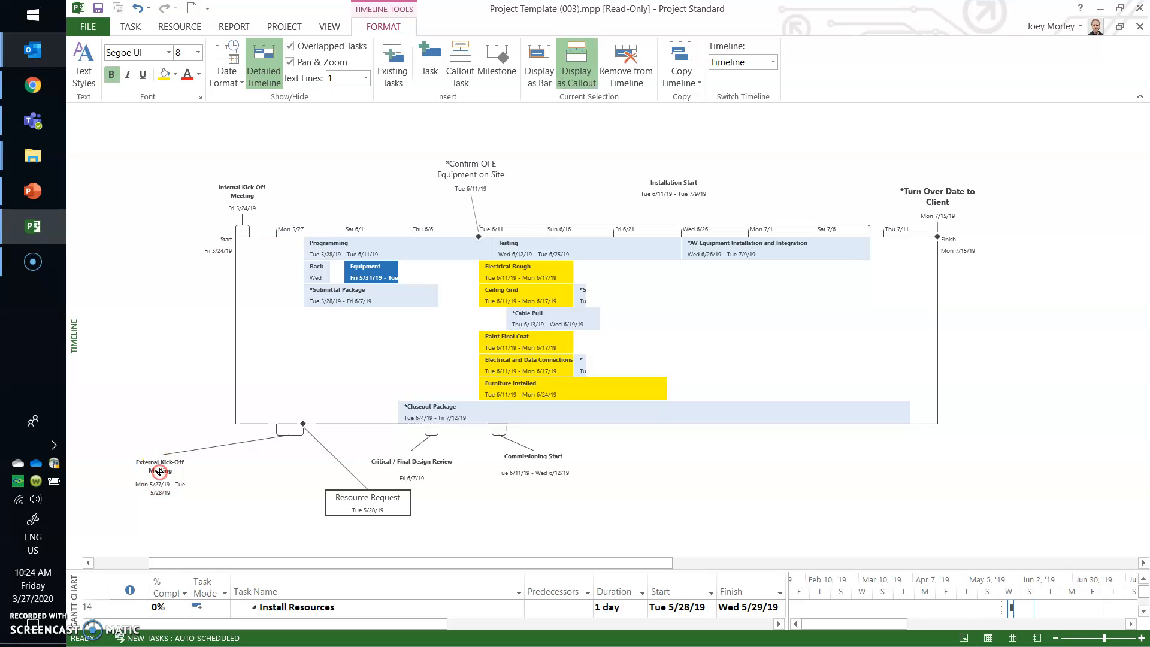
{"action": "right_click", "coordinate": [162, 475]}
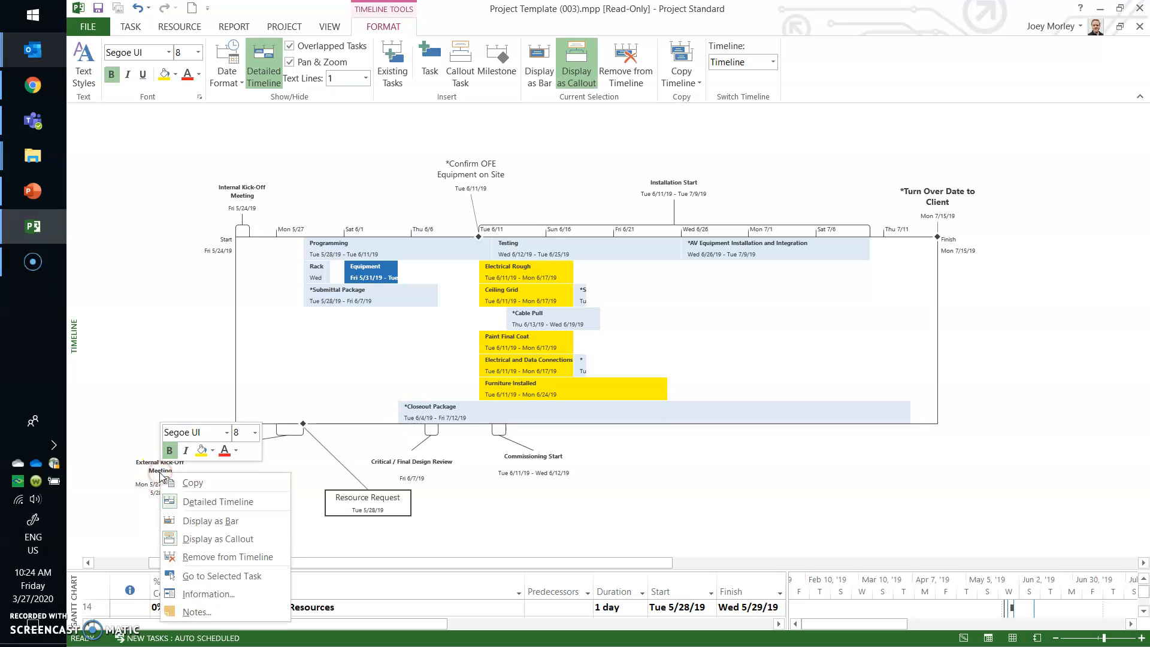
{"action": "left_click", "coordinate": [179, 557]}
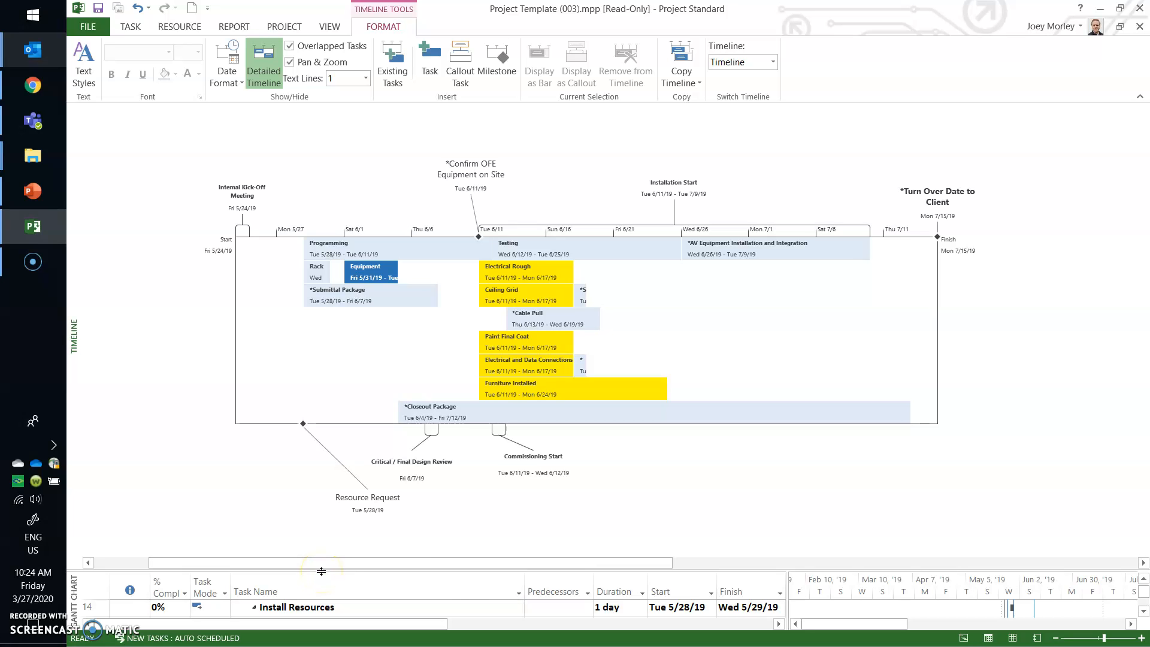
View the Resource Request task information from its timeline callout and close it without changes.
{"action": "left_click", "coordinate": [360, 501]}
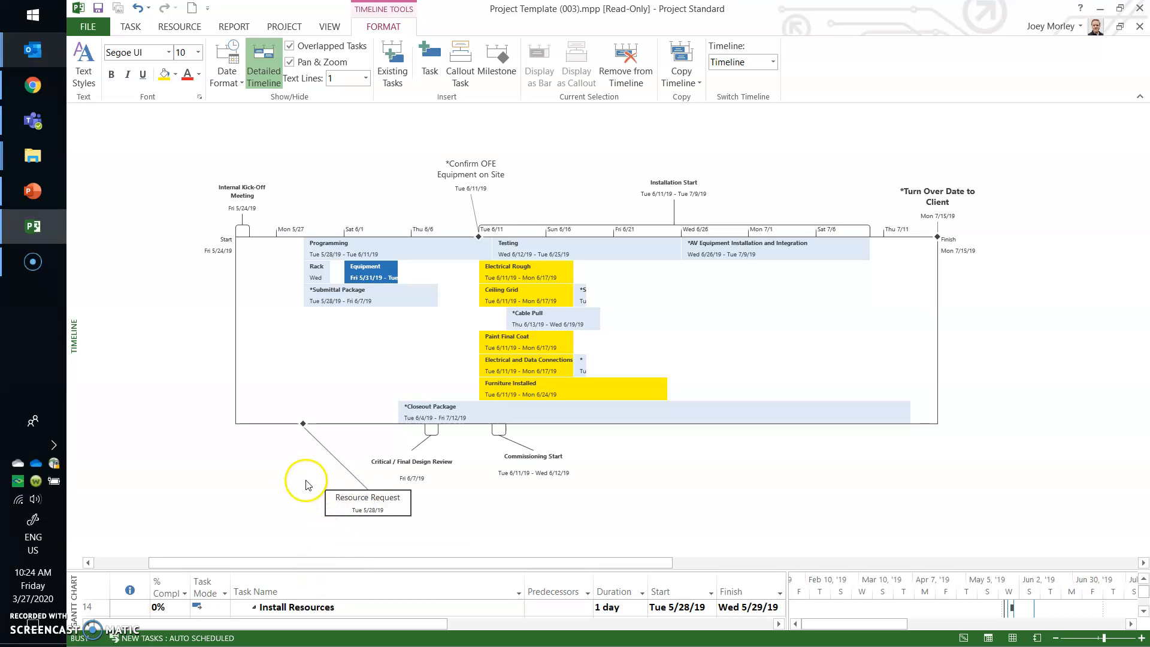
{"action": "double_click", "coordinate": [345, 505]}
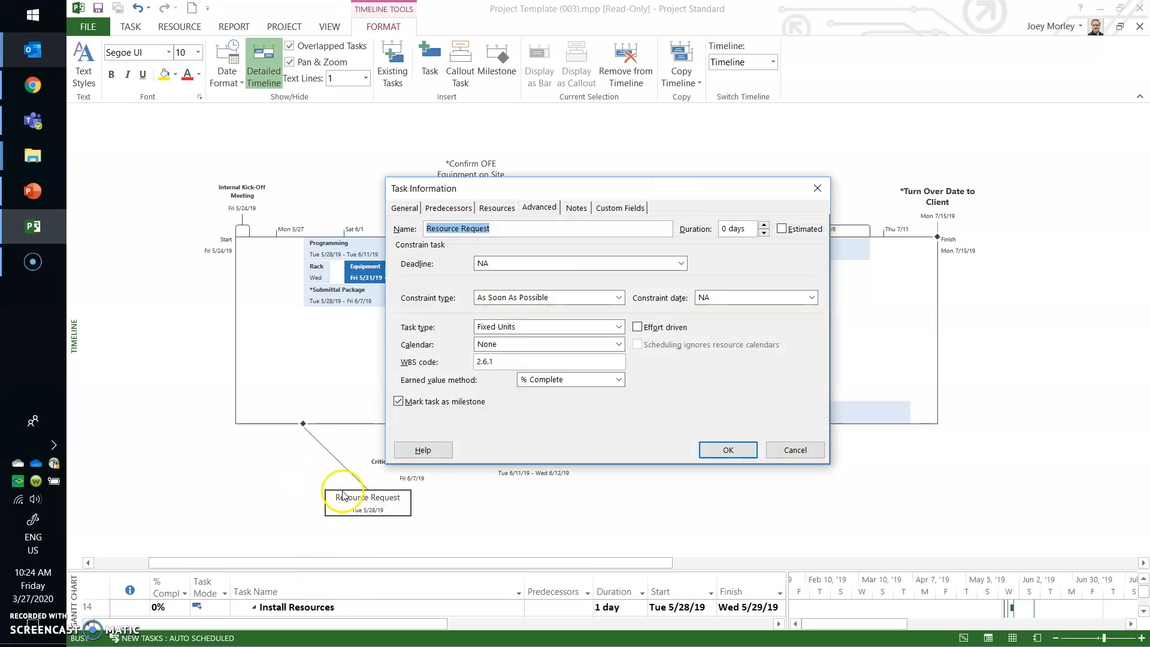
{"action": "left_click", "coordinate": [799, 450]}
Place the Resource Request callout directly beneath its milestone marker on the timeline.
{"action": "left_click_drag", "start_coordinate": [360, 505], "coordinate": [296, 466]}
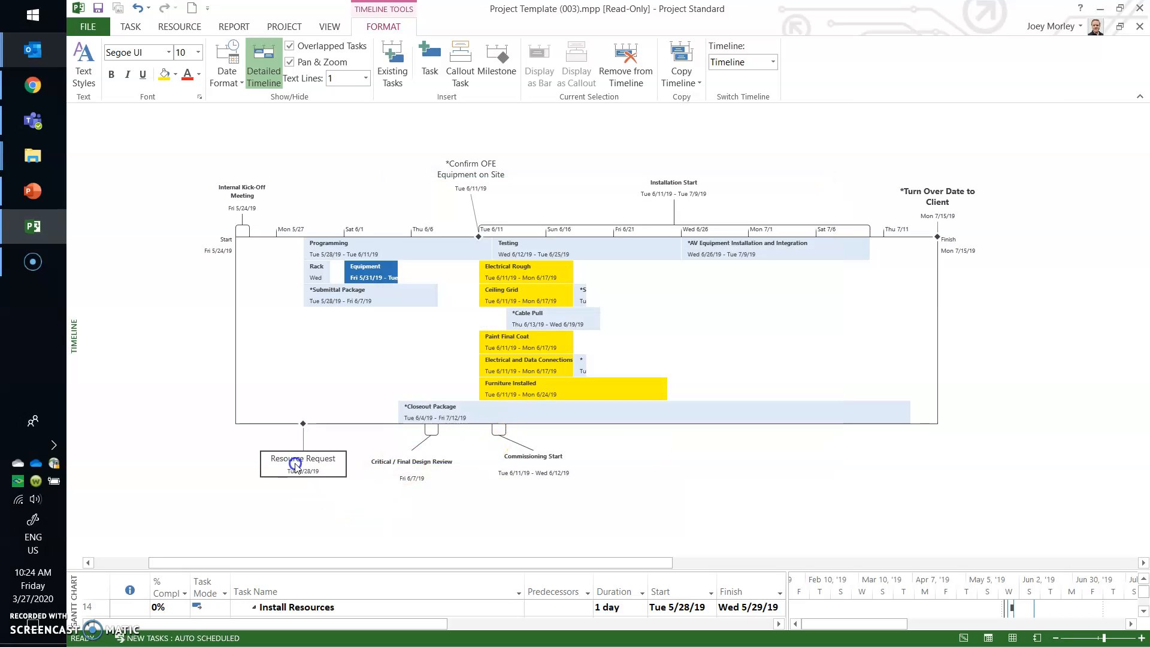
{"action": "left_click", "coordinate": [312, 509]}
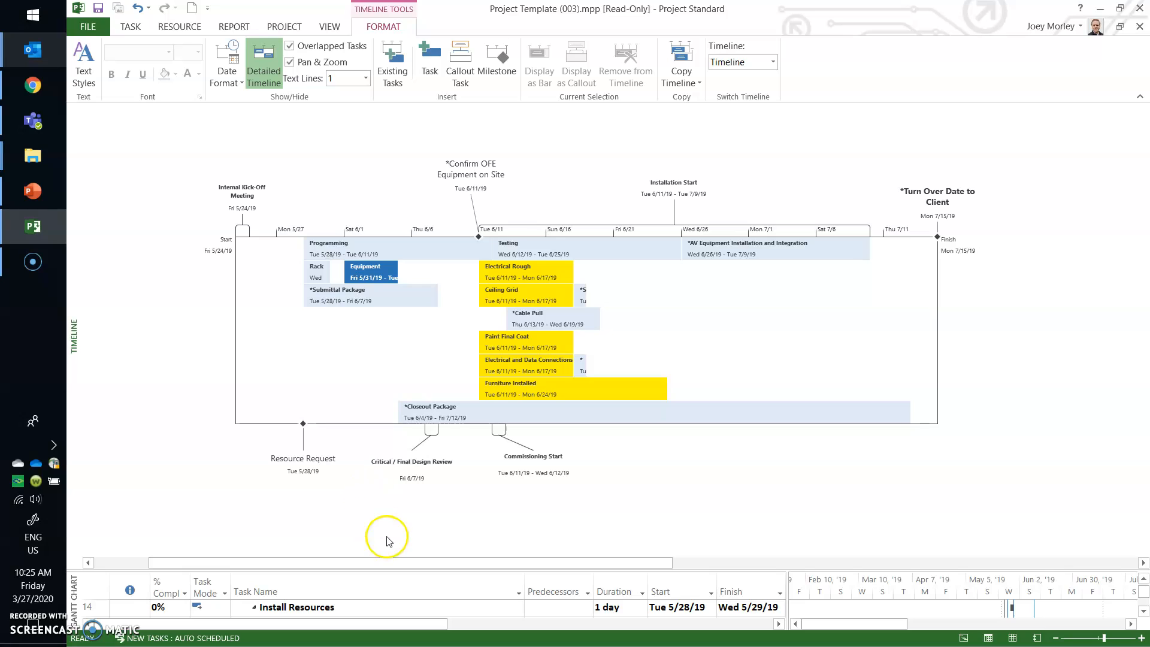
Reduce the timeline pane's height slightly and take a screen snip covering the whole timeline.
{"action": "left_click_drag", "start_coordinate": [403, 570], "coordinate": [440, 546]}
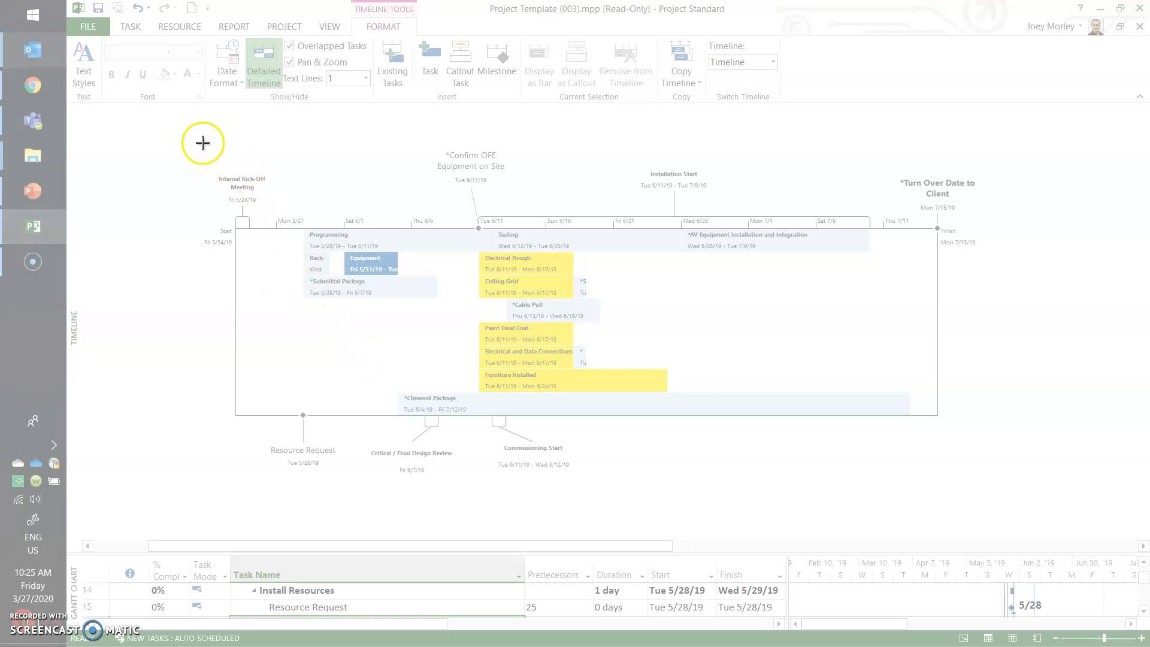
{"action": "left_click_drag", "start_coordinate": [188, 113], "coordinate": [1020, 502]}
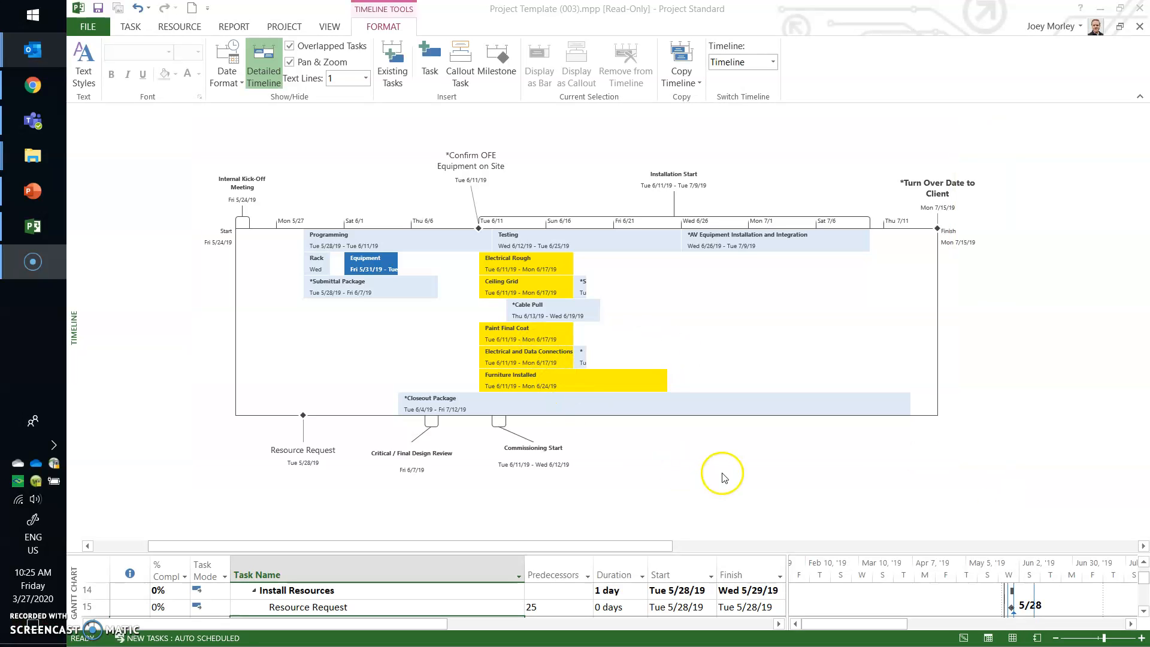